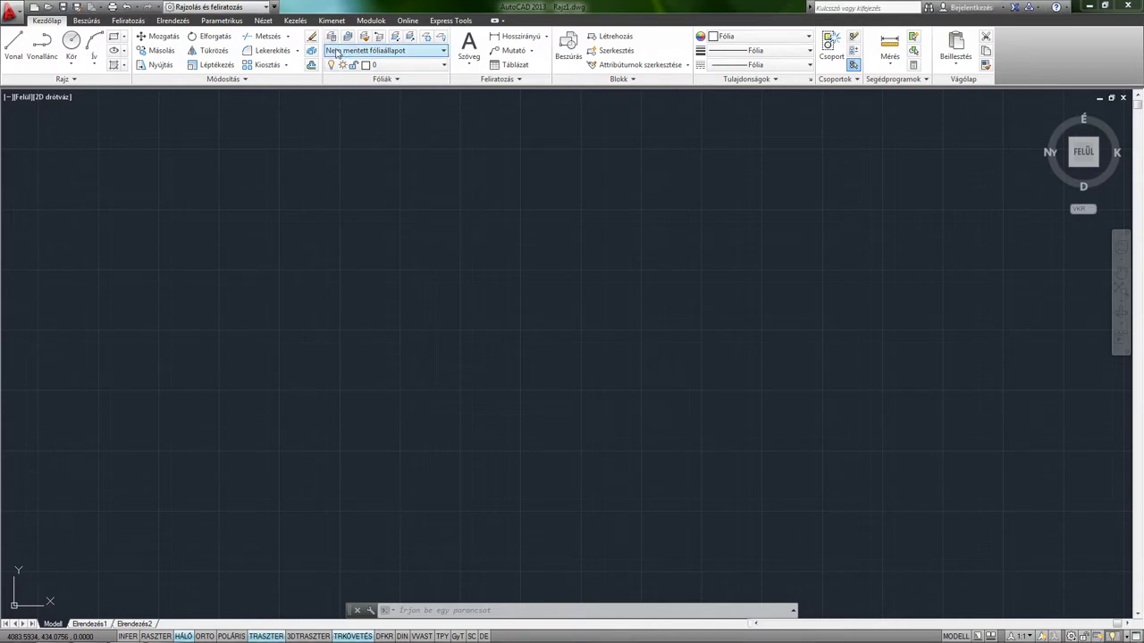
# Create a new layer named 'kontur' with the colour green
pyautogui.click(332, 38)
pyautogui.click(334, 222)
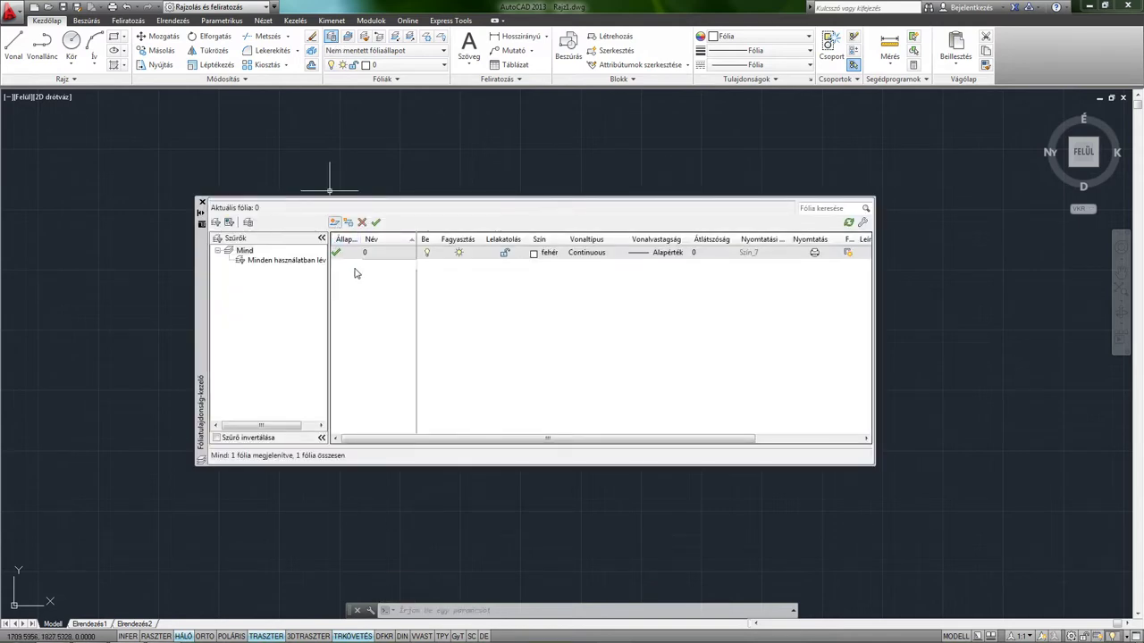
pyautogui.write('kontur')
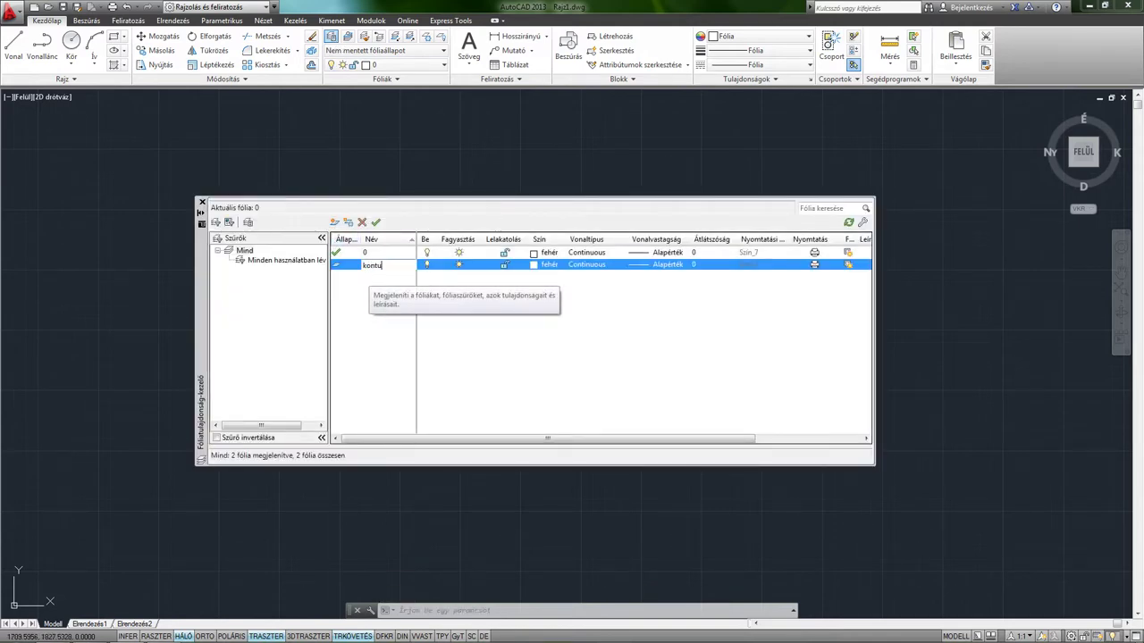
pyautogui.click(536, 266)
pyautogui.click(501, 342)
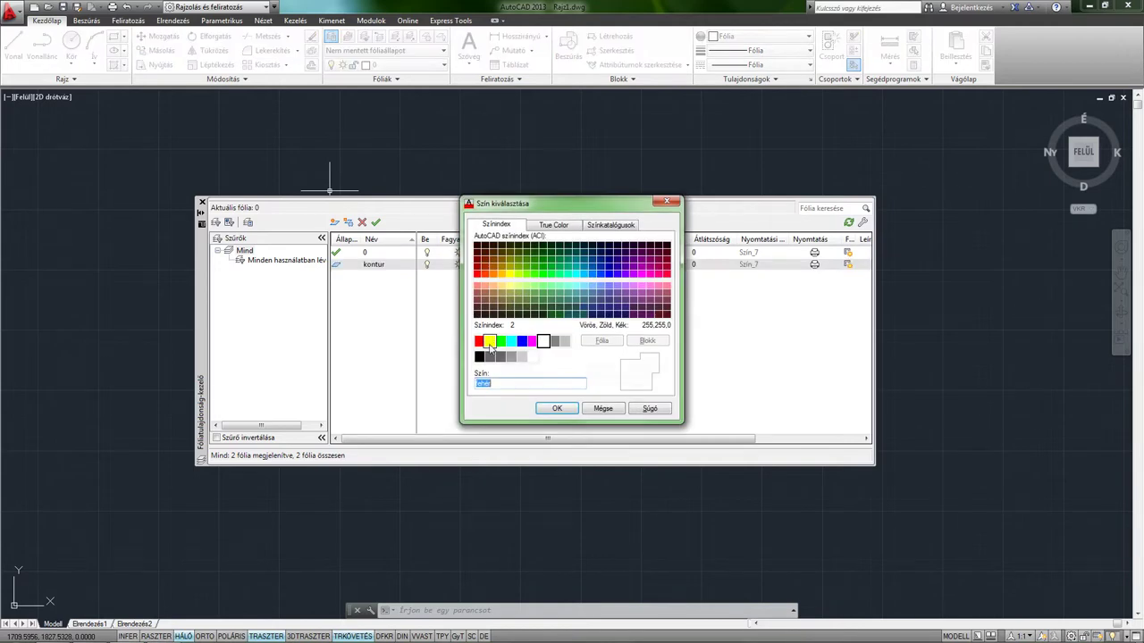
pyautogui.click(556, 408)
# Make kontur the current layer and place a rectangle's first corner on it
pyautogui.click(375, 221)
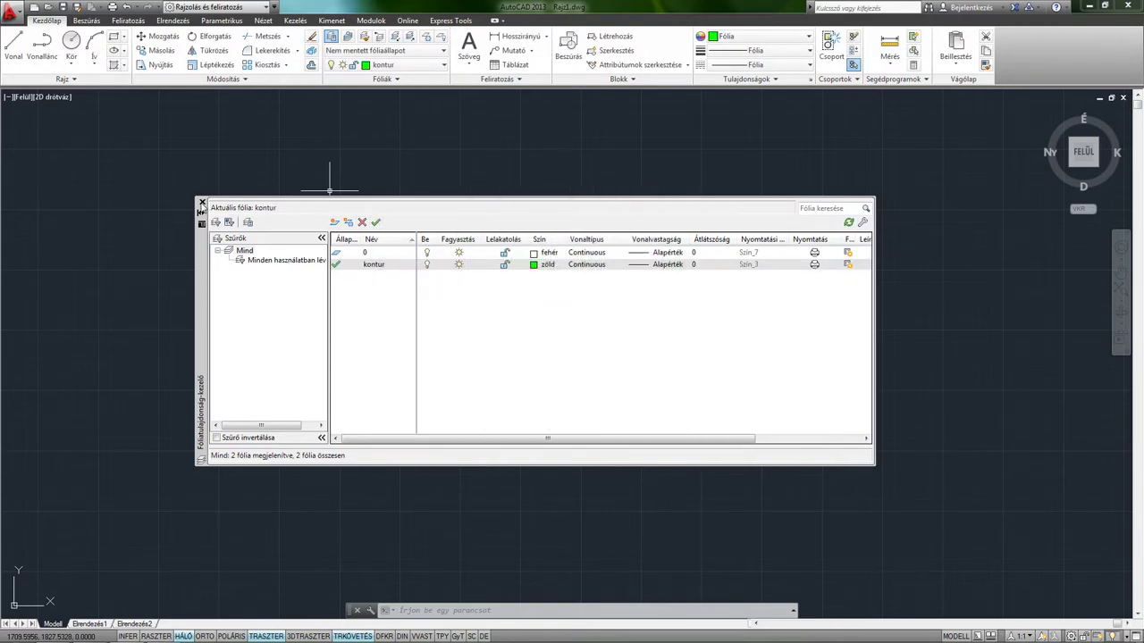
pyautogui.click(201, 202)
pyautogui.click(113, 37)
pyautogui.click(369, 243)
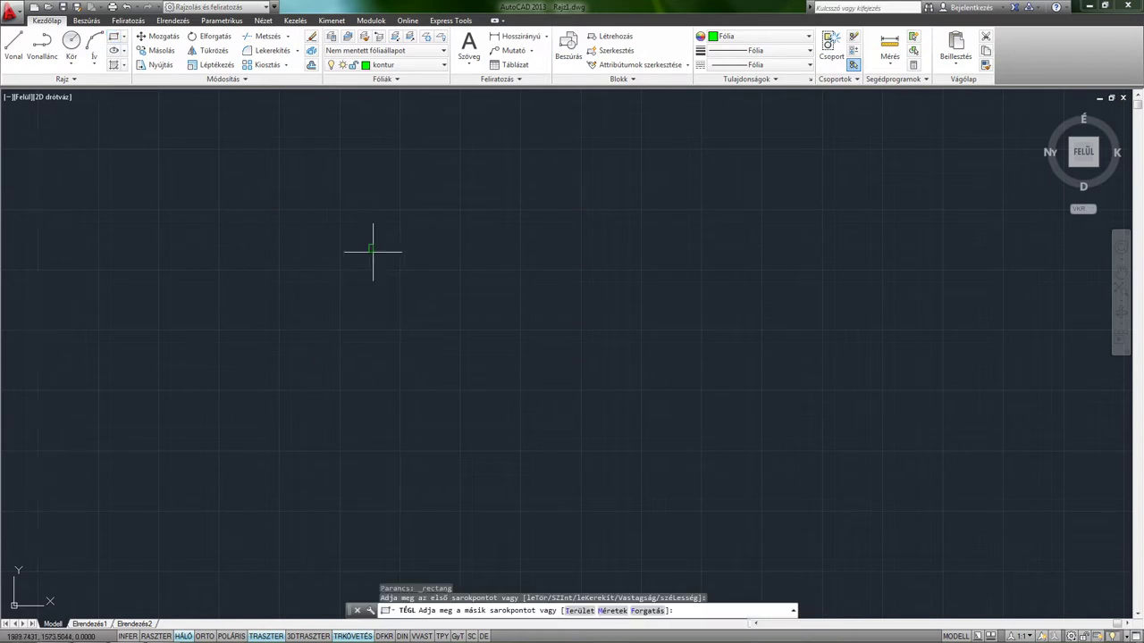
# Finish the rectangle's opposite corner and start a line at the origin 0,0
pyautogui.click(704, 415)
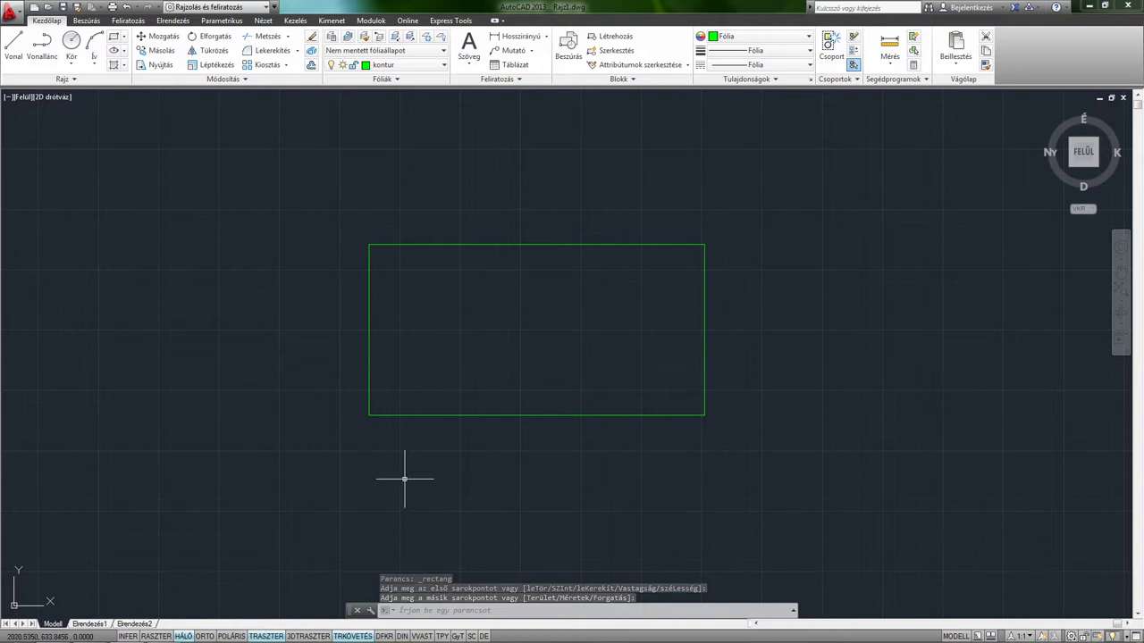
pyautogui.write('l')
pyautogui.press('Return')
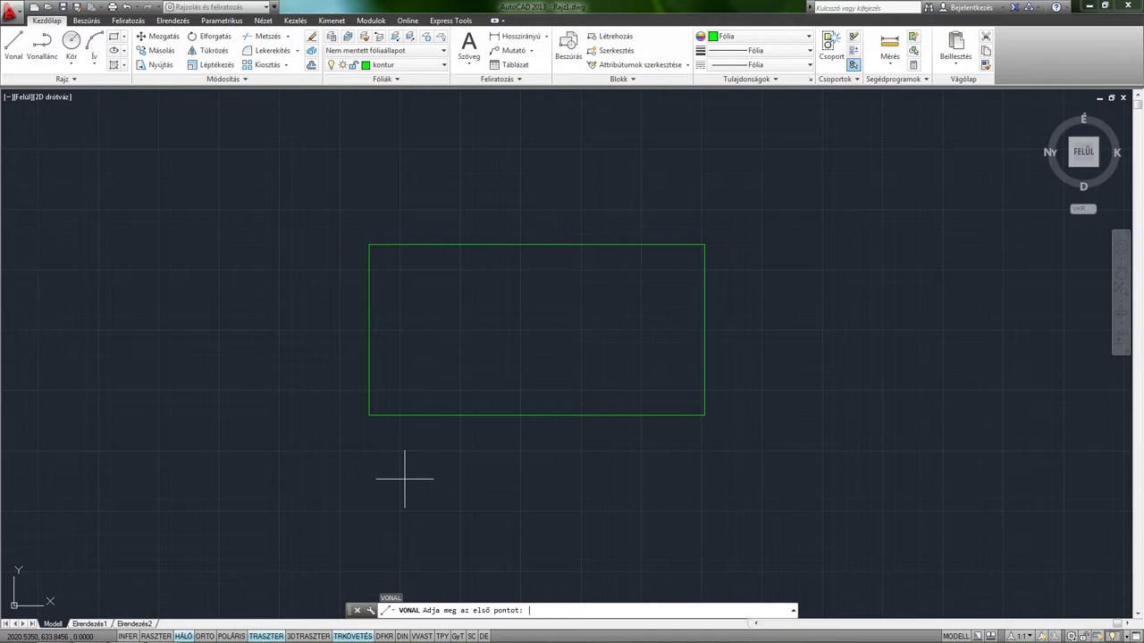
pyautogui.write('0,0')
pyautogui.press('Return')
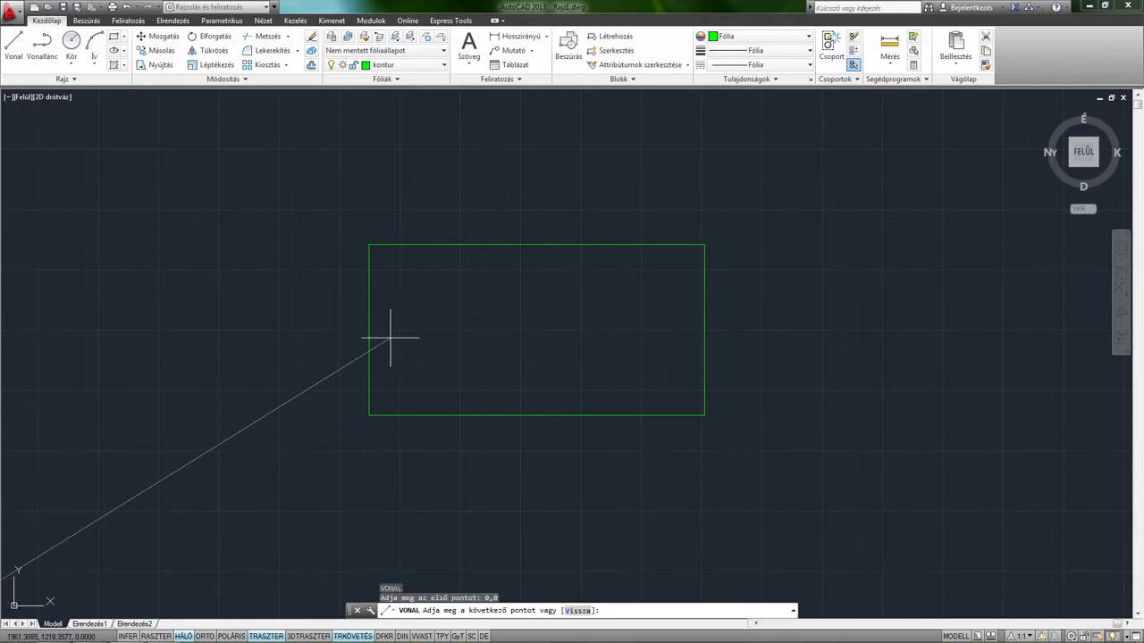
# End the line at a point up and right of the rectangle
pyautogui.scroll(-1, 419, 362)
pyautogui.moveTo(194, 421); pyautogui.dragTo(227, 396, button='middle')
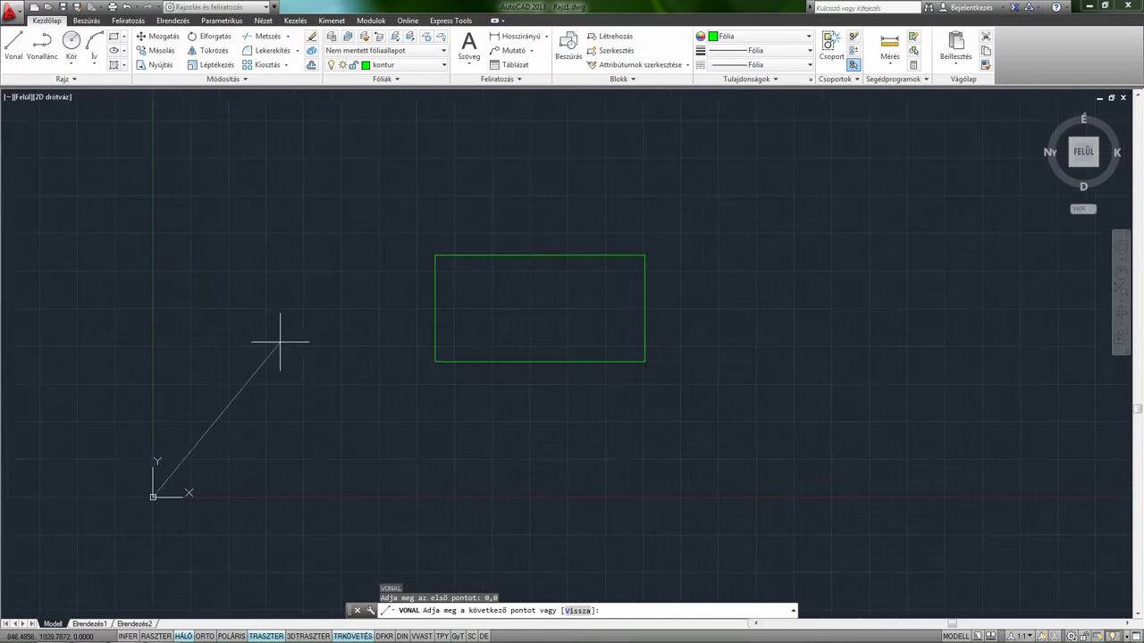
pyautogui.scroll(2, 270, 341)
pyautogui.scroll(-2, 272, 344)
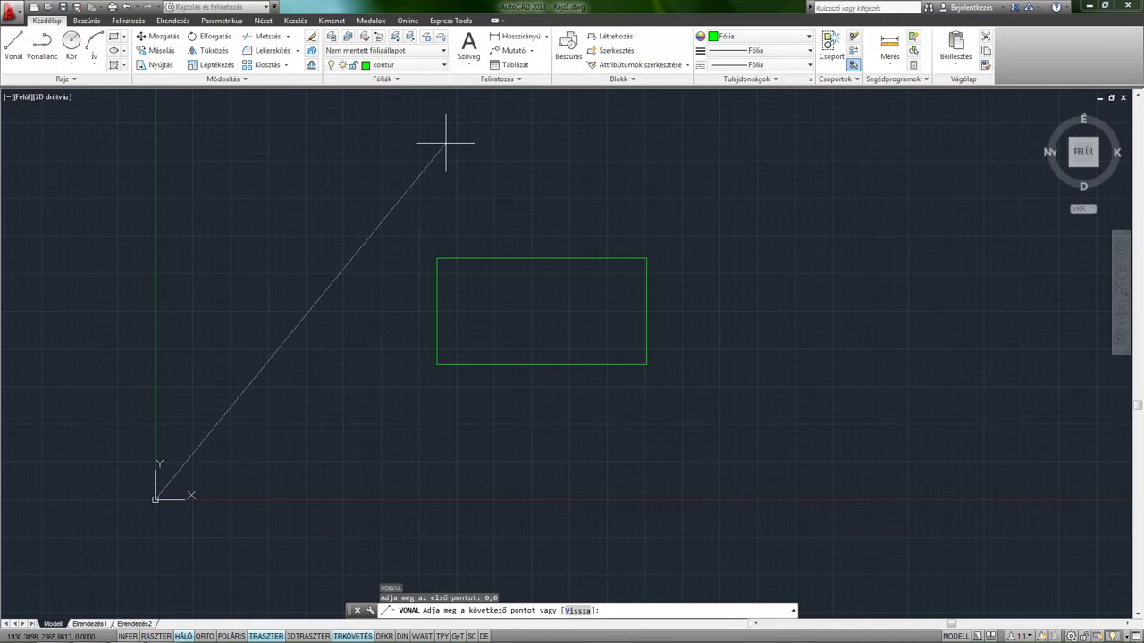
pyautogui.click(445, 143)
pyautogui.press('Return')
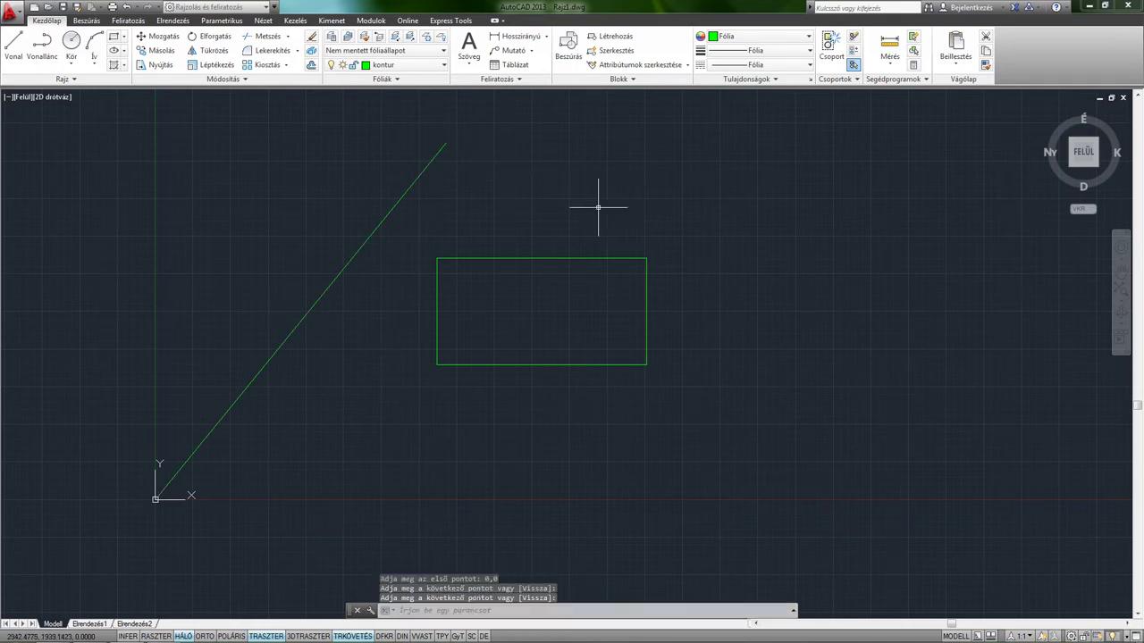
pyautogui.moveTo(598, 207); pyautogui.dragTo(564, 238, button='middle')
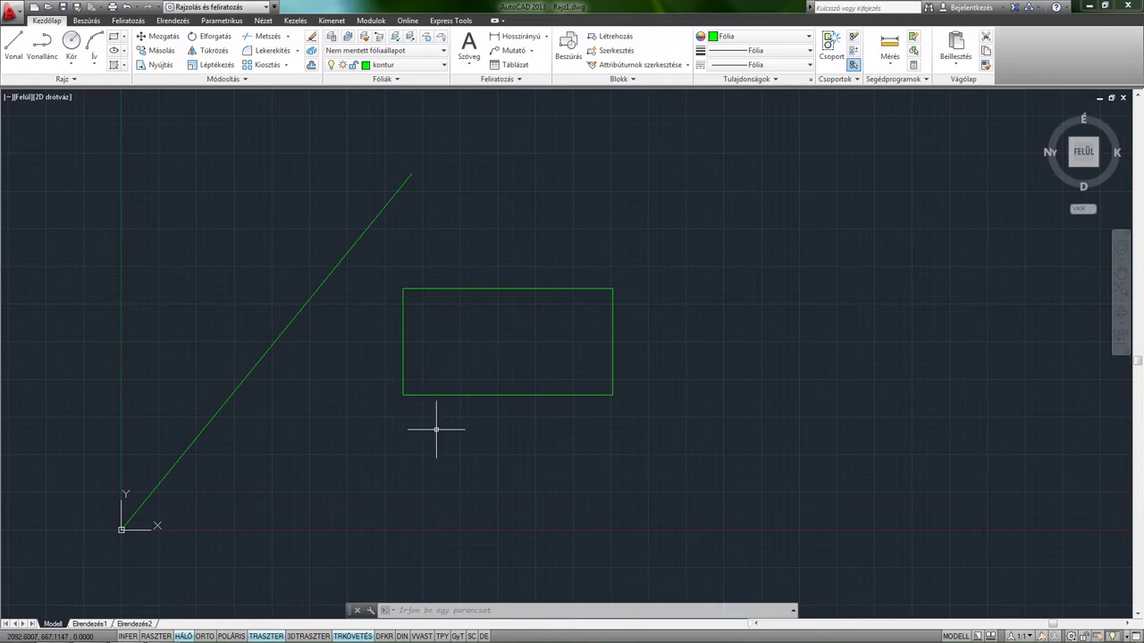
# Window-select the diagonal line and delete it
pyautogui.click(304, 403)
pyautogui.click(219, 352)
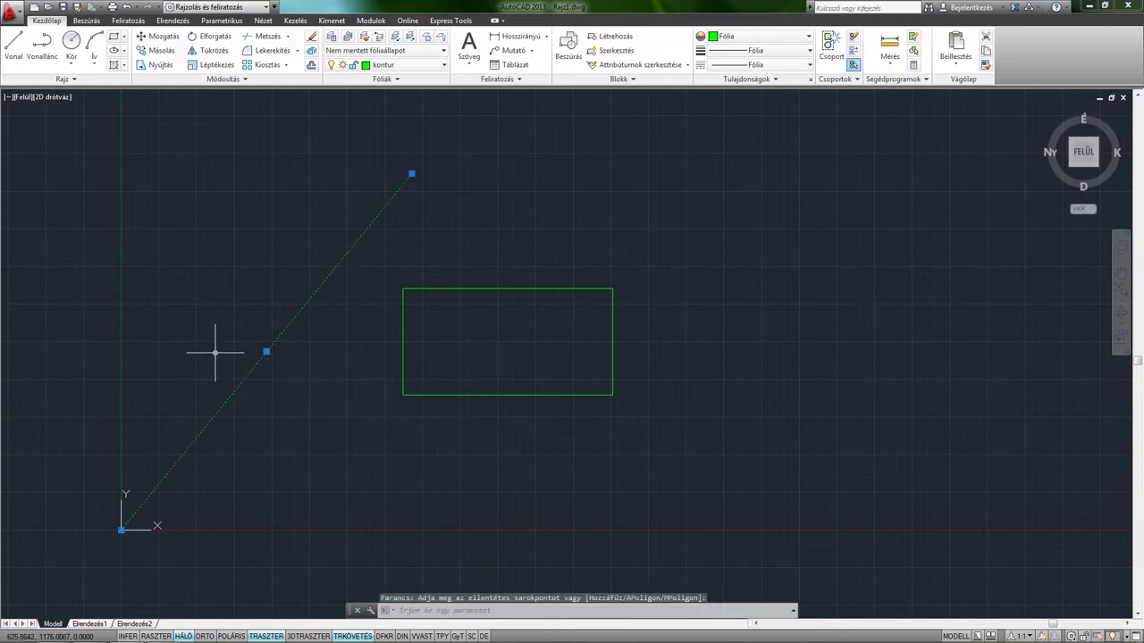
pyautogui.press('Delete')
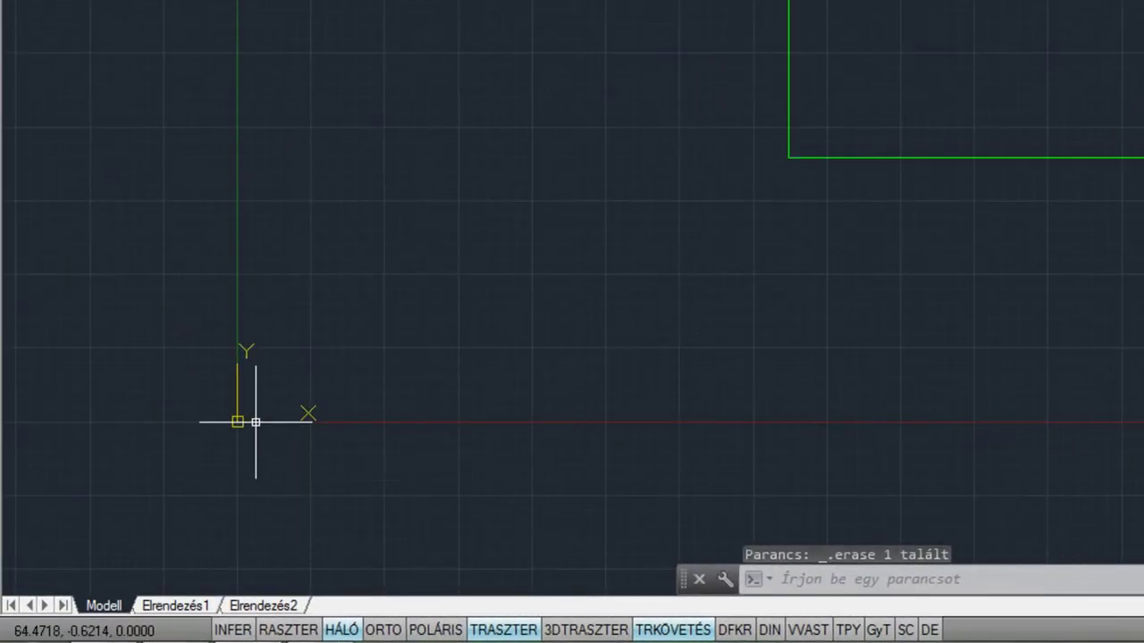
# Move and align the UCS origin onto the rectangle's lower-left corner
pyautogui.scroll(3, 256, 422)
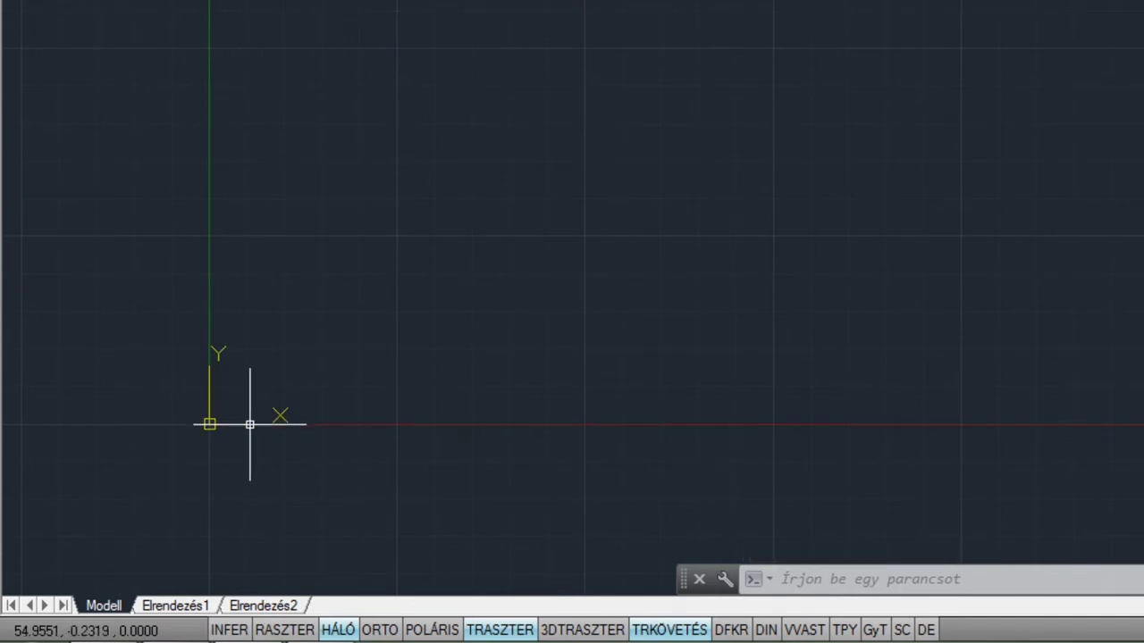
pyautogui.click(249, 424)
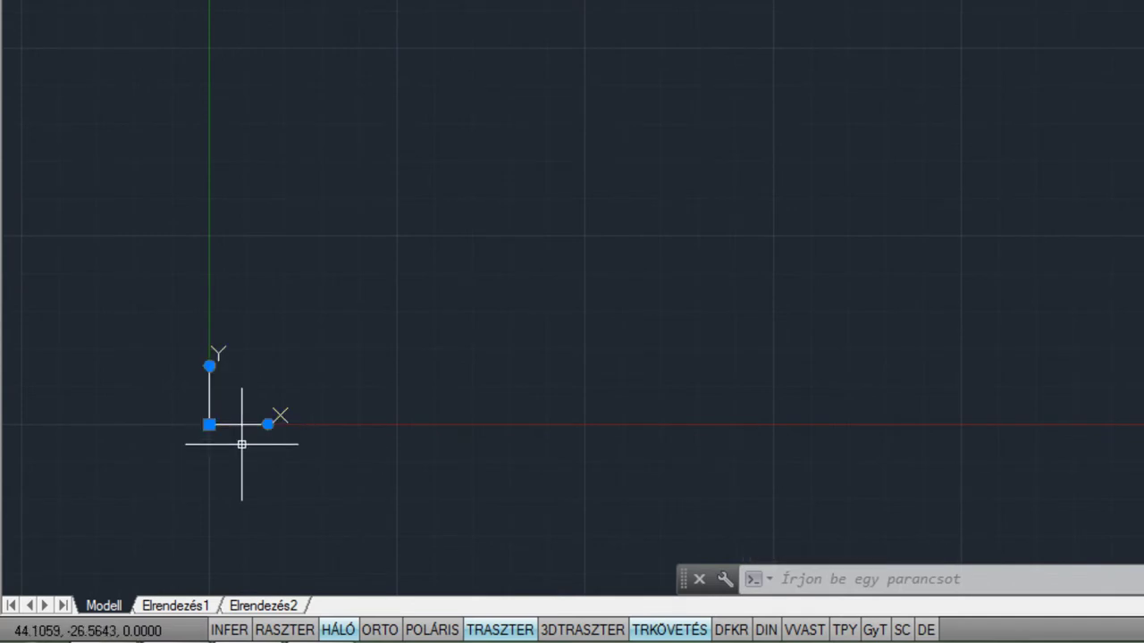
pyautogui.scroll(-2, 239, 448)
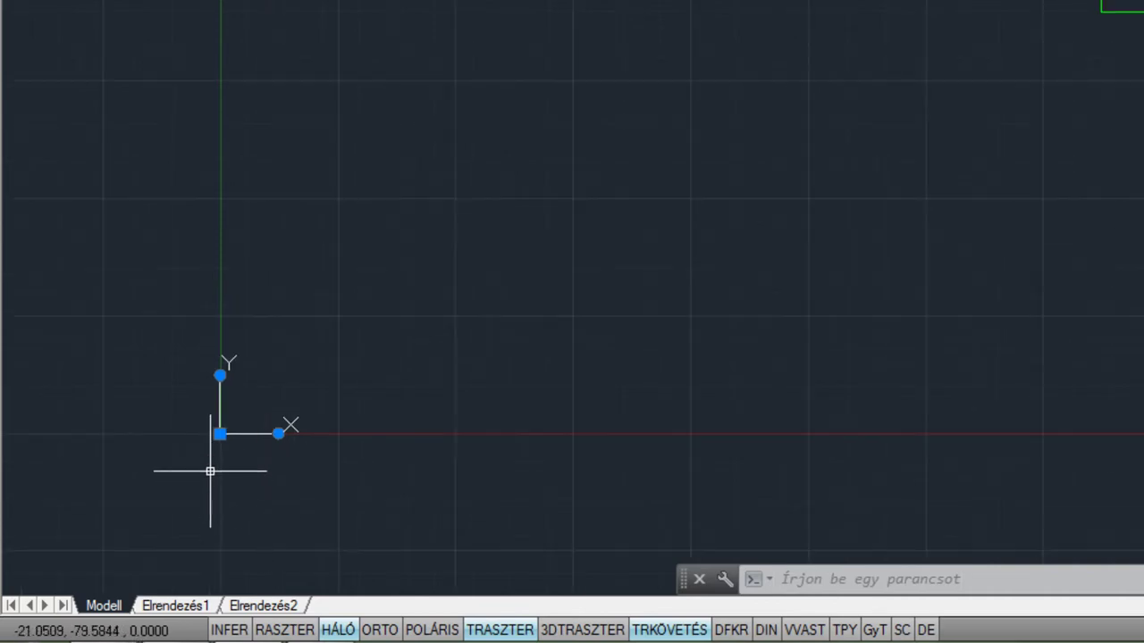
pyautogui.moveTo(209, 424)
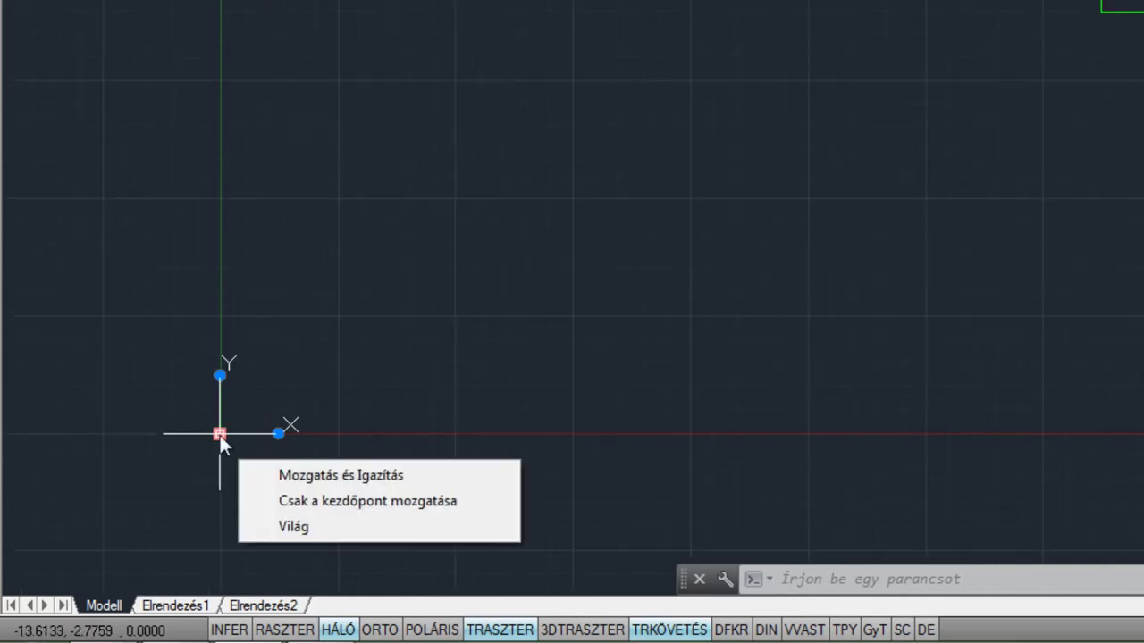
pyautogui.click(220, 435)
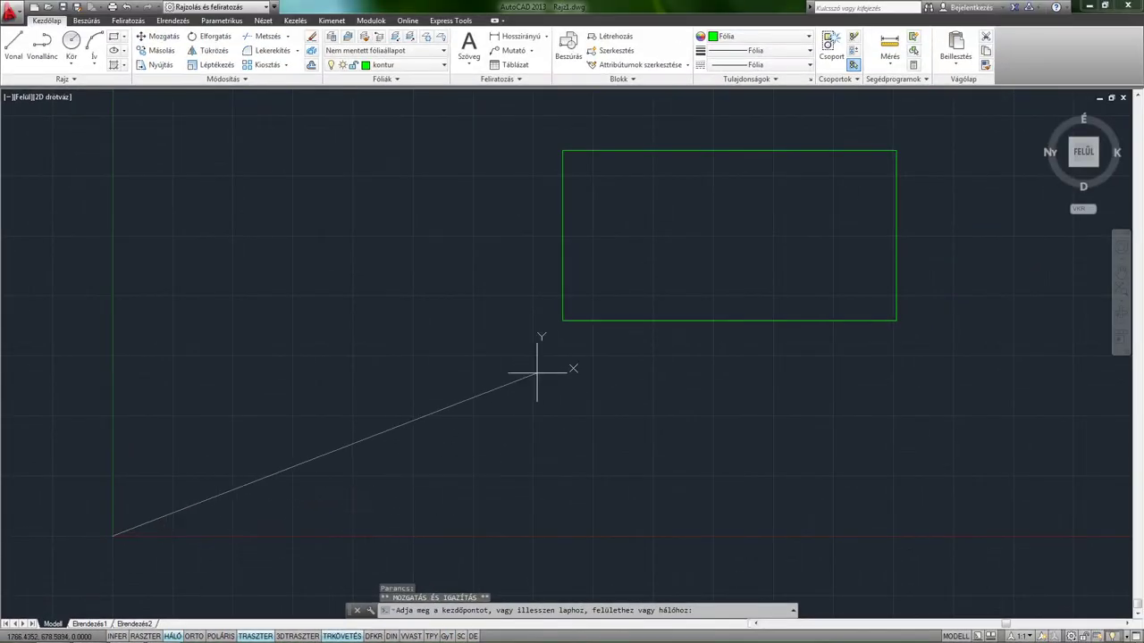
pyautogui.click(562, 321)
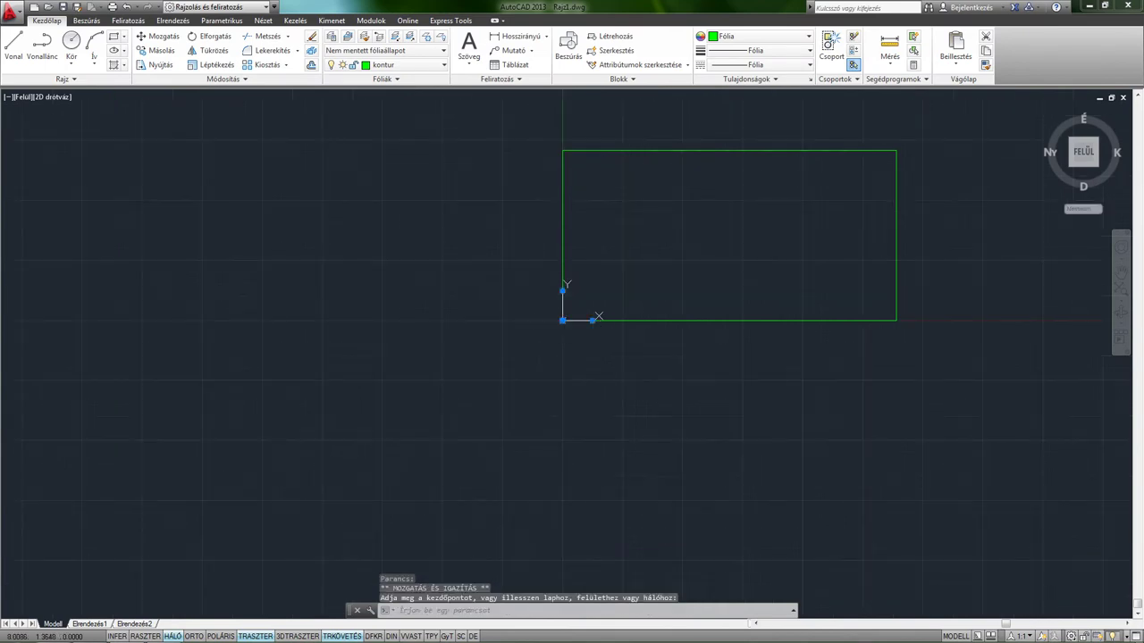
pyautogui.moveTo(635, 363); pyautogui.dragTo(451, 450, button='middle')
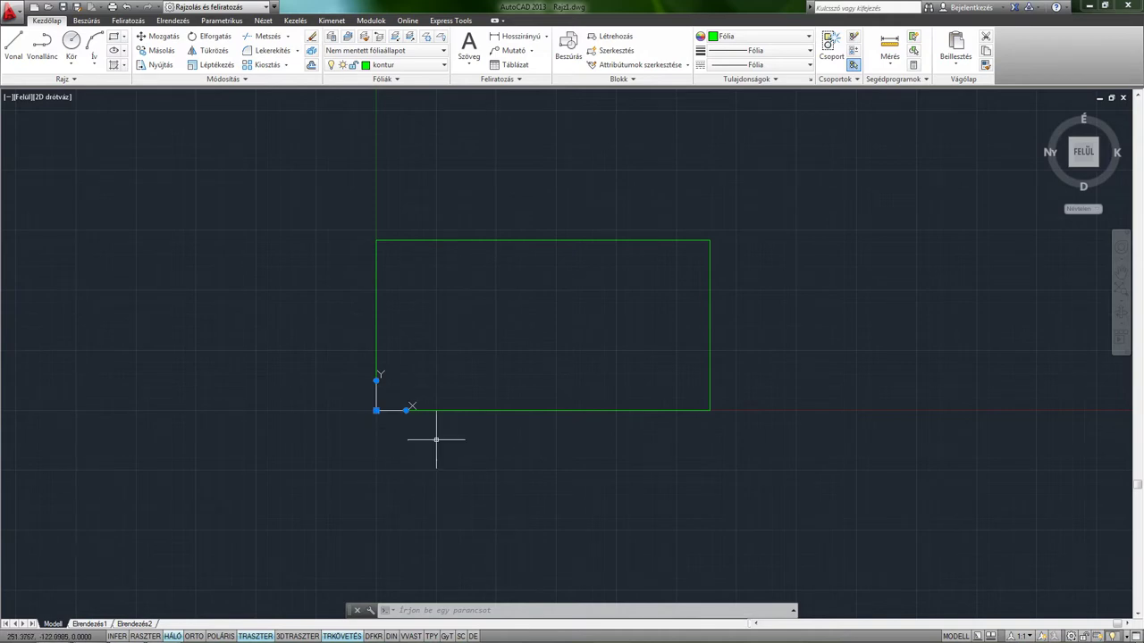
pyautogui.press('Escape')
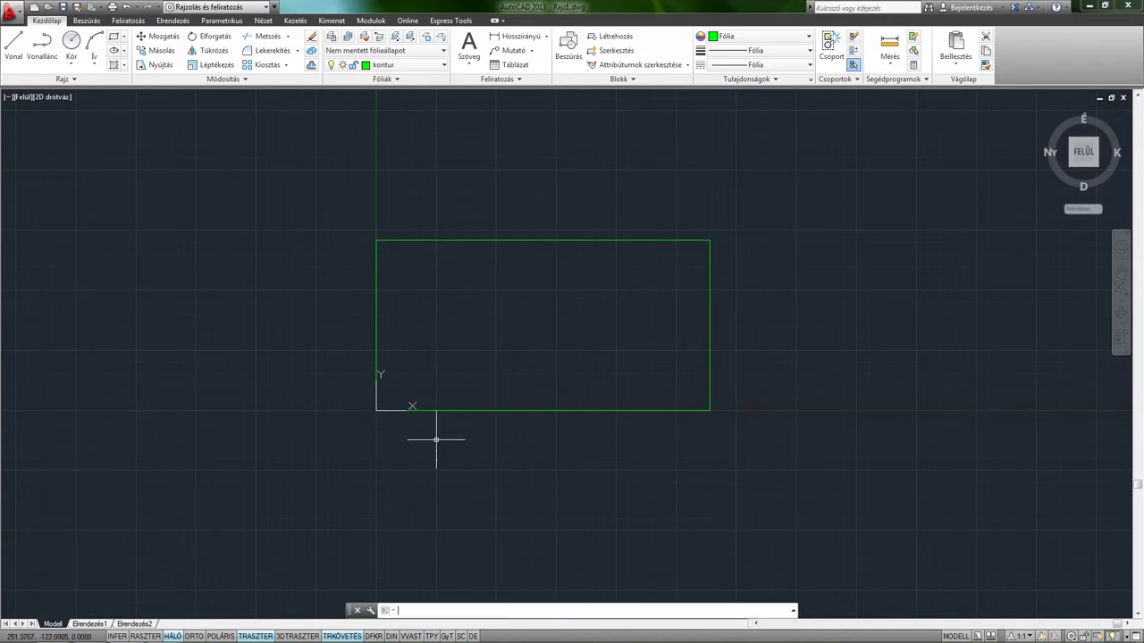
pyautogui.moveTo(503, 449); pyautogui.dragTo(375, 422, button='middle')
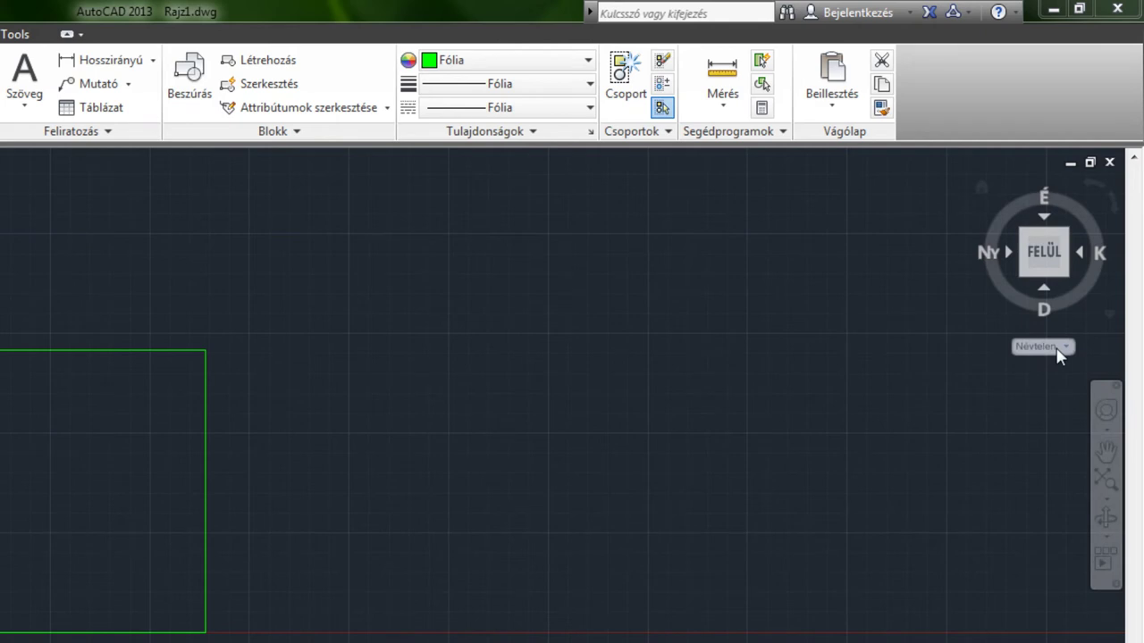
pyautogui.click(1057, 350)
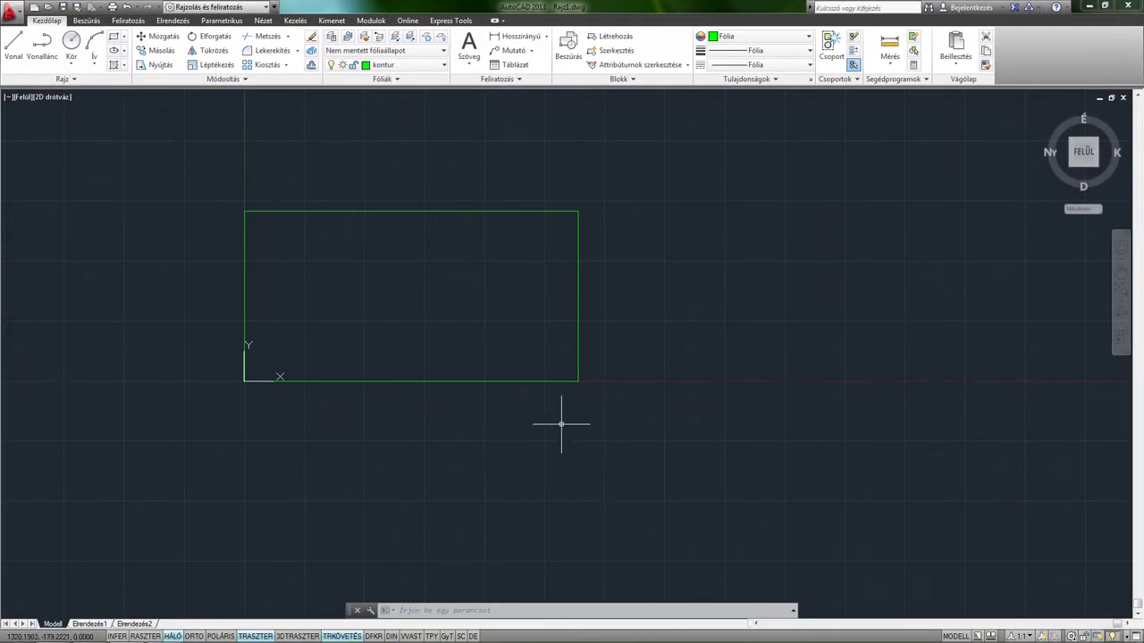
# Draw a line from the new origin 0,0 down and to the left
pyautogui.moveTo(470, 421); pyautogui.dragTo(534, 446, button='middle')
pyautogui.write('VO')
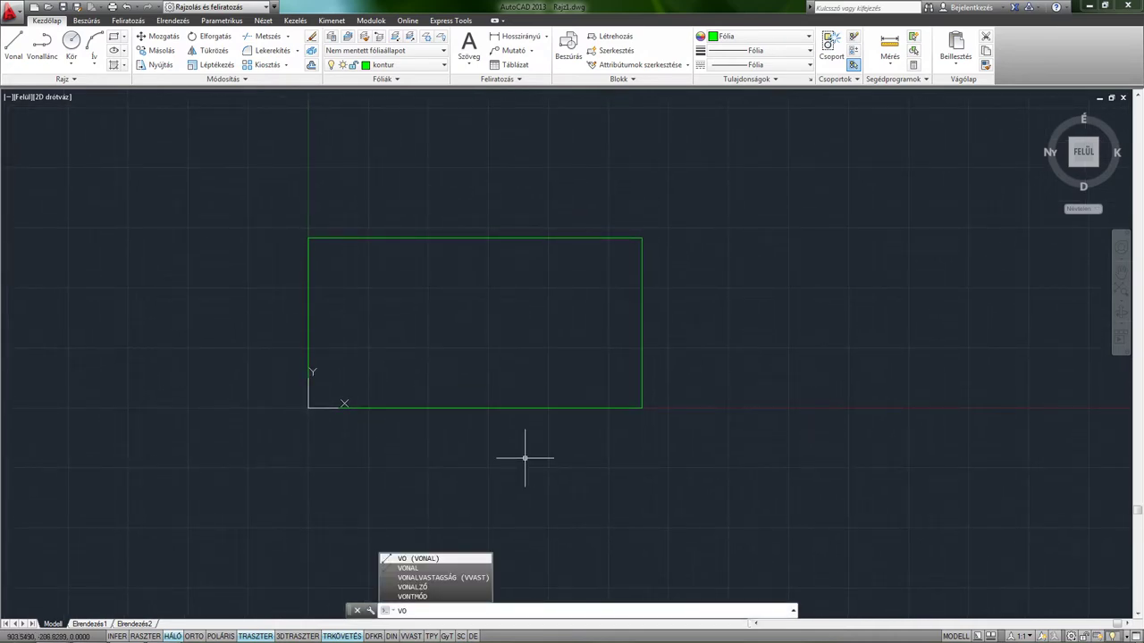
pyautogui.press('Return')
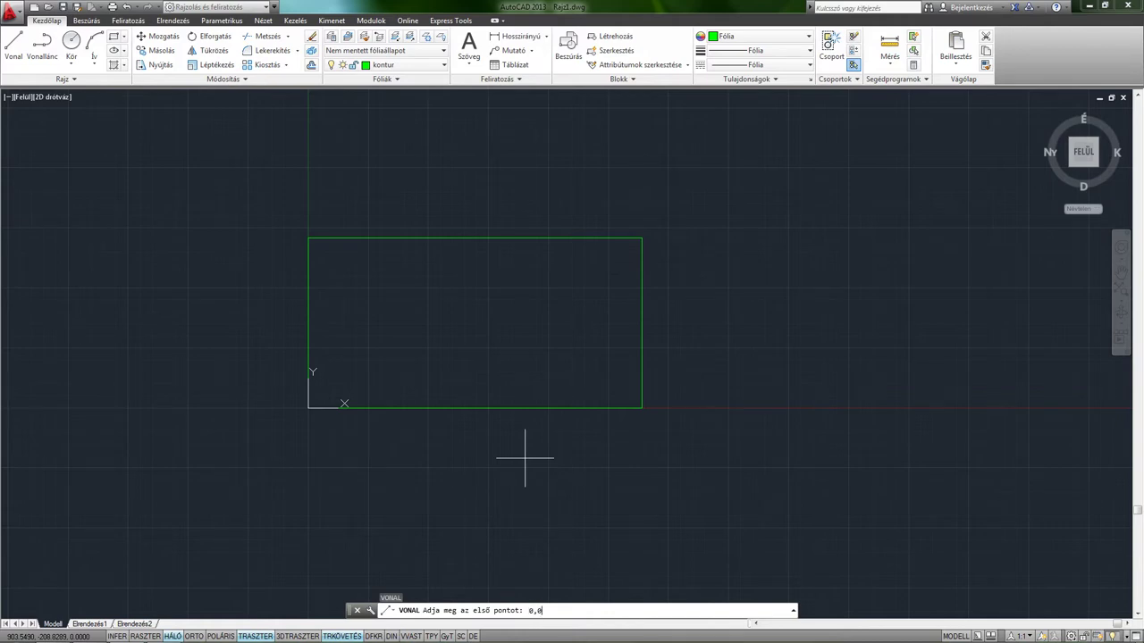
pyautogui.press('Return')
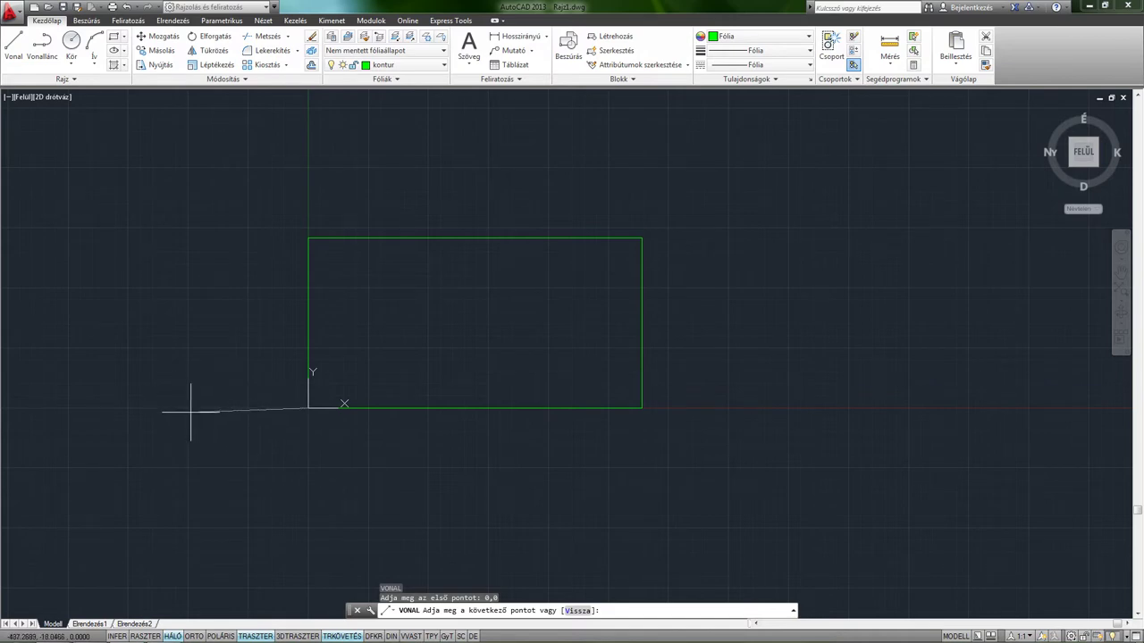
pyautogui.click(167, 466)
pyautogui.press('Return')
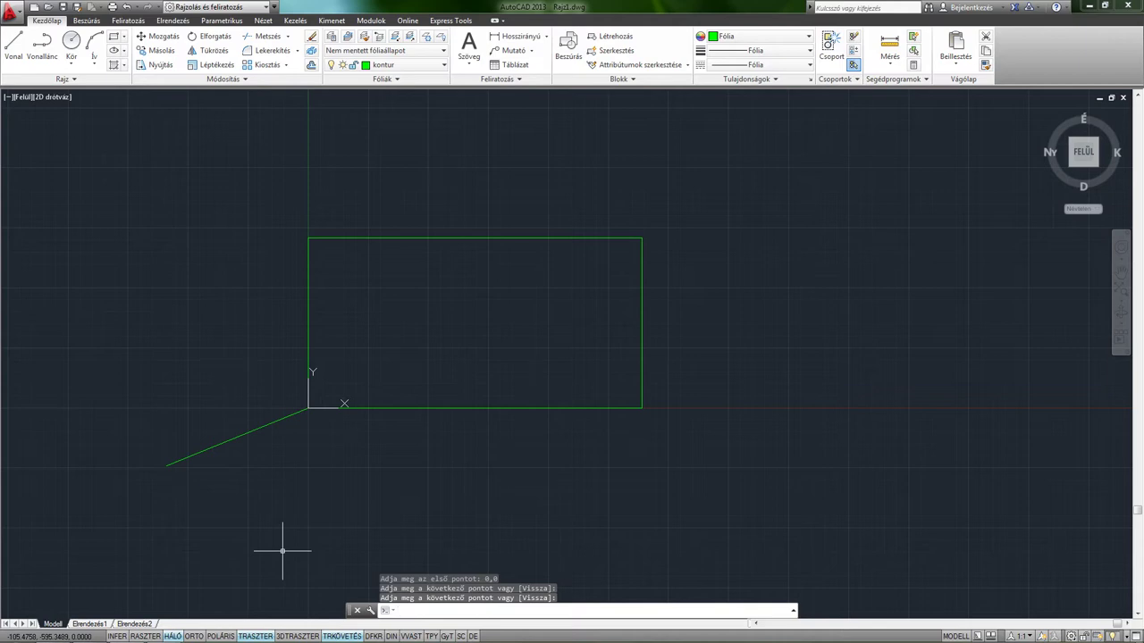
# Select the sloped line with a crossing window, then deselect it
pyautogui.click(294, 474)
pyautogui.click(196, 425)
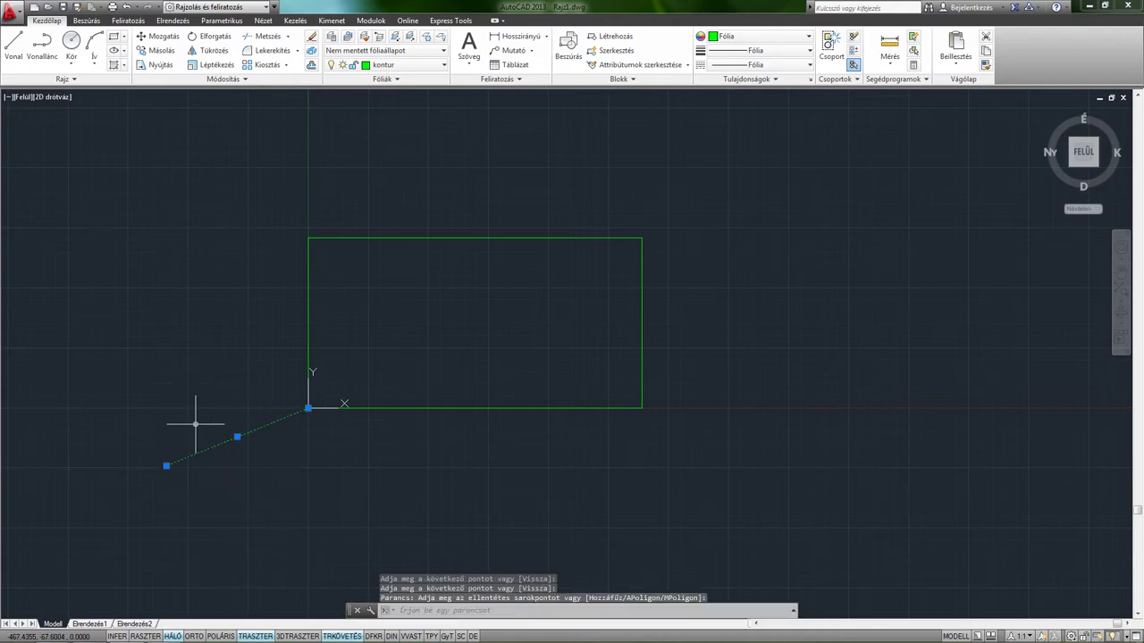
pyautogui.press('Escape')
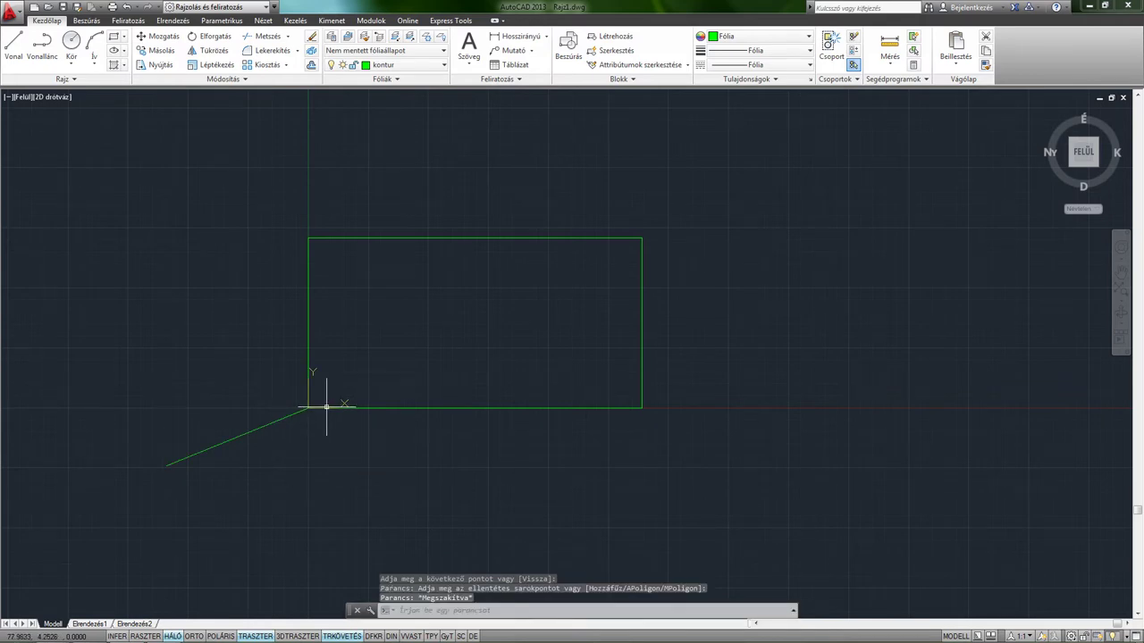
# Reset the UCS to World (Világ) from the coordinate icon's context menu
pyautogui.rightClick(327, 410)
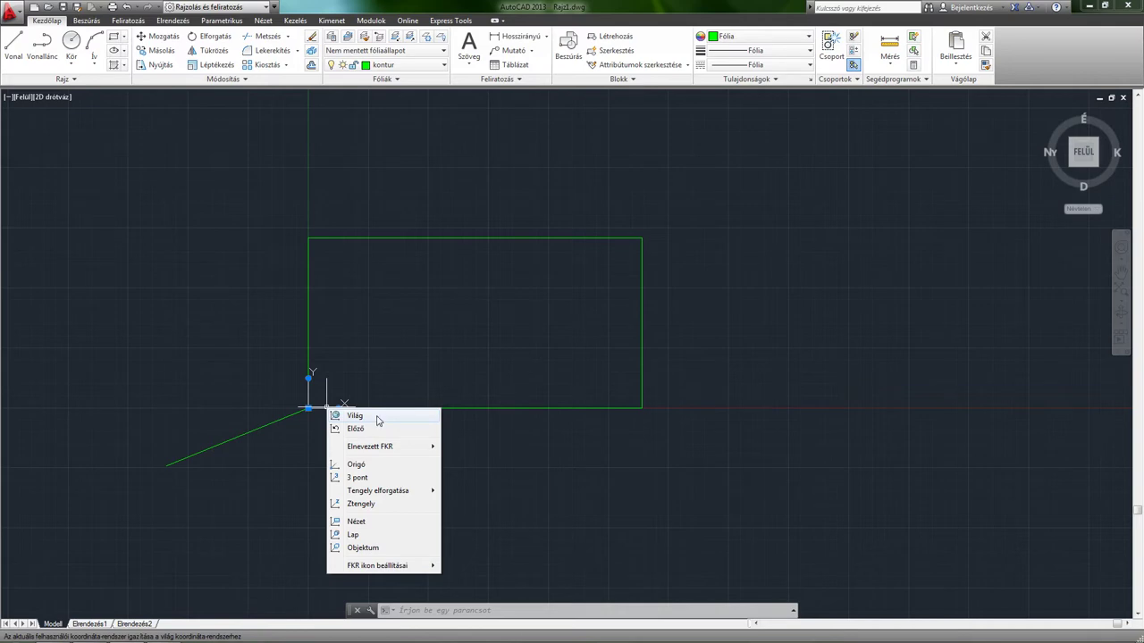
pyautogui.click(377, 419)
pyautogui.write('VO')
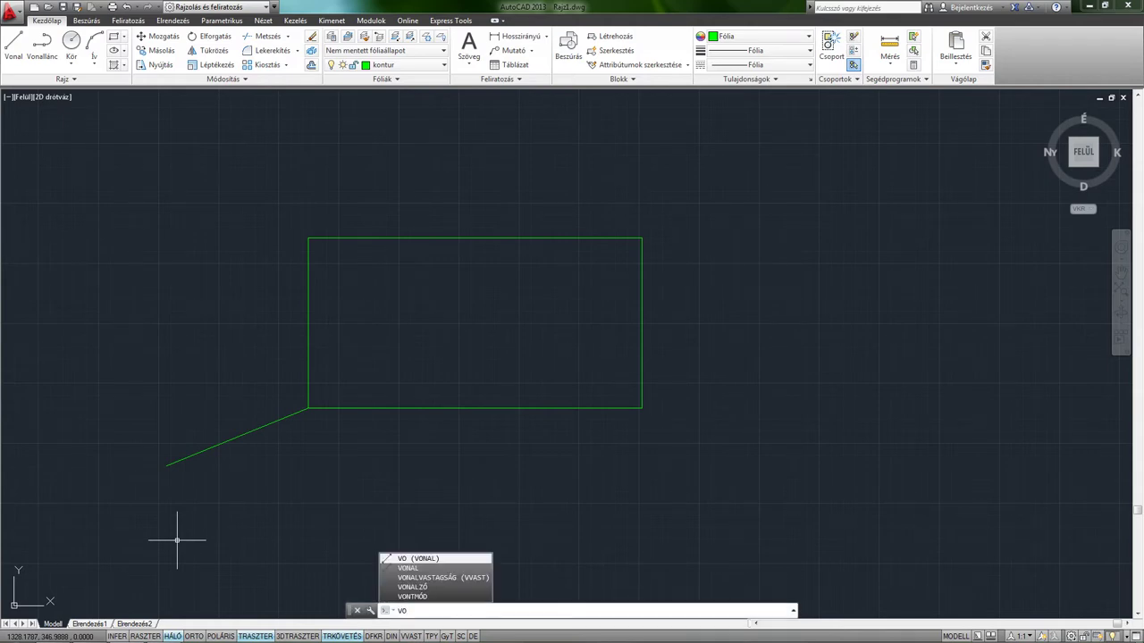
# Draw another line starting at the world origin 0,0
pyautogui.press('Return')
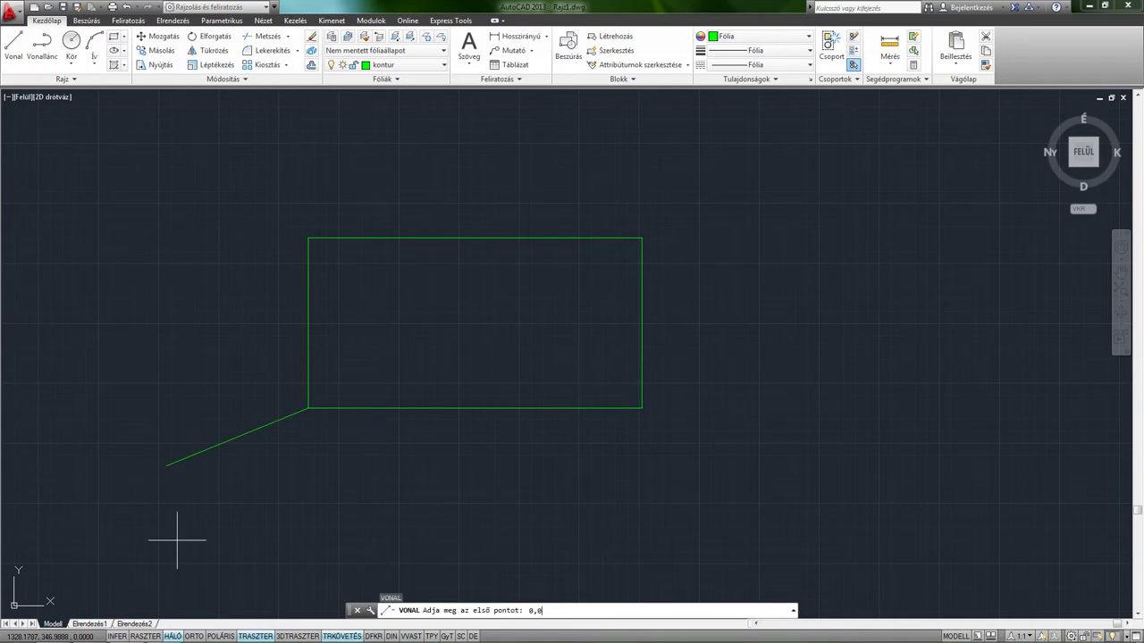
pyautogui.press('Return')
pyautogui.scroll(-2, 478, 395)
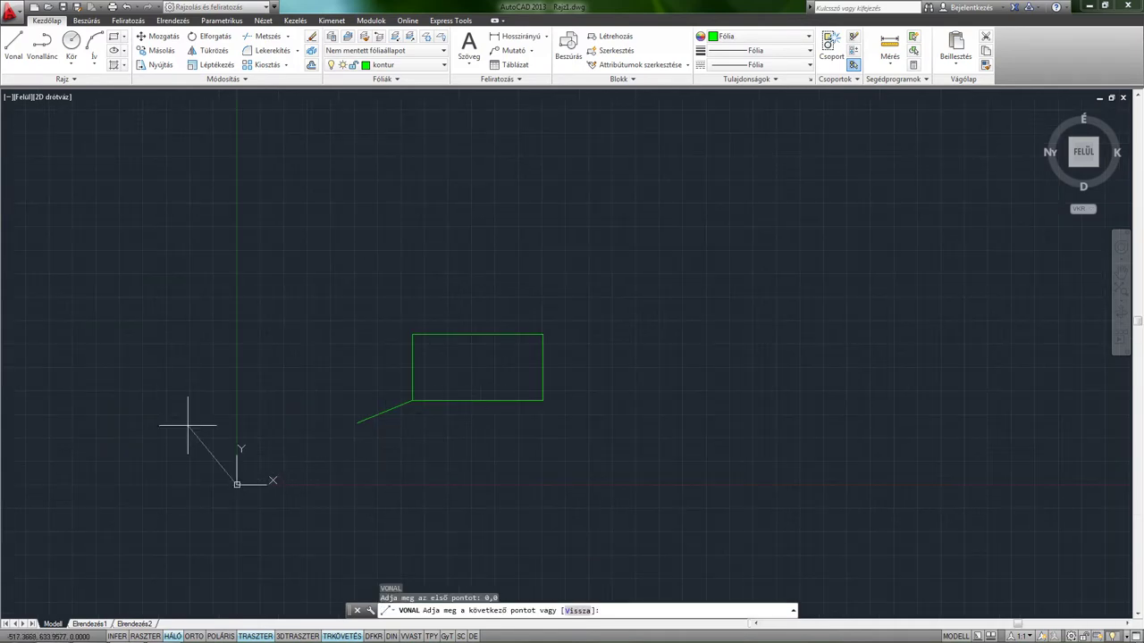
pyautogui.scroll(2, 292, 460)
pyautogui.scroll(2, 292, 459)
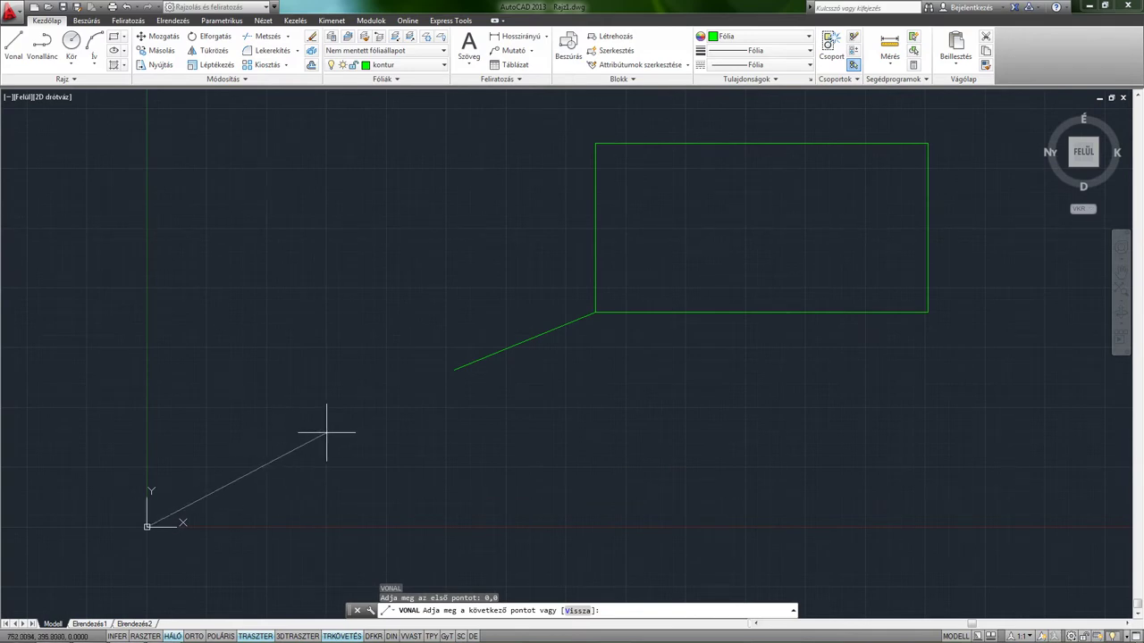
pyautogui.click(342, 341)
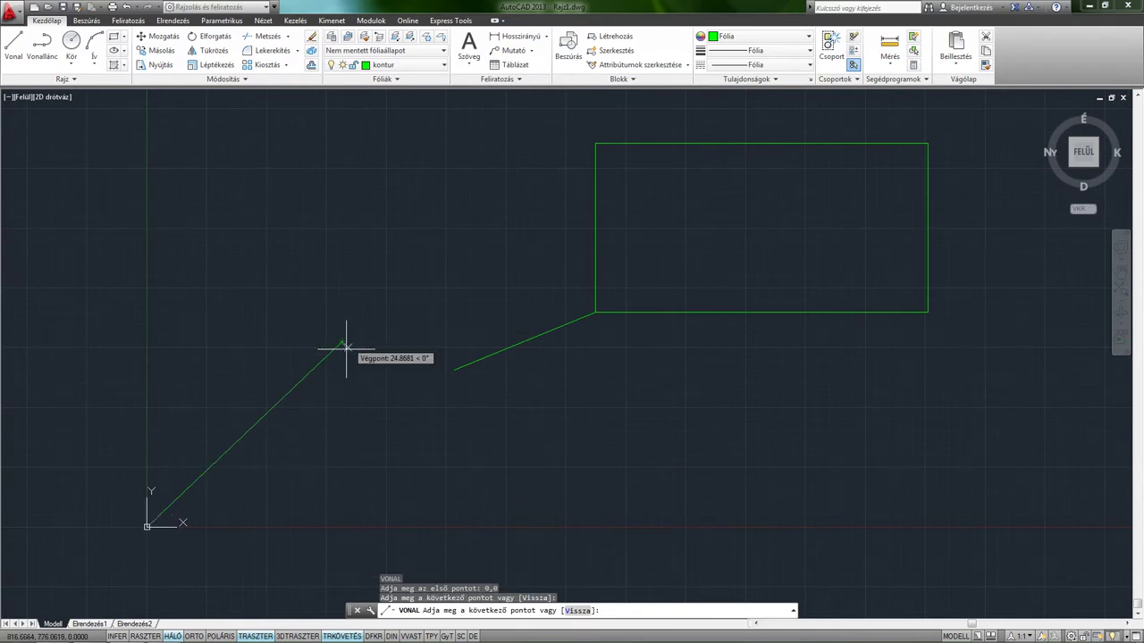
pyautogui.press('Return')
# Erase both stray sloped lines, leaving only the green rectangle
pyautogui.moveTo(485, 434); pyautogui.dragTo(266, 287)
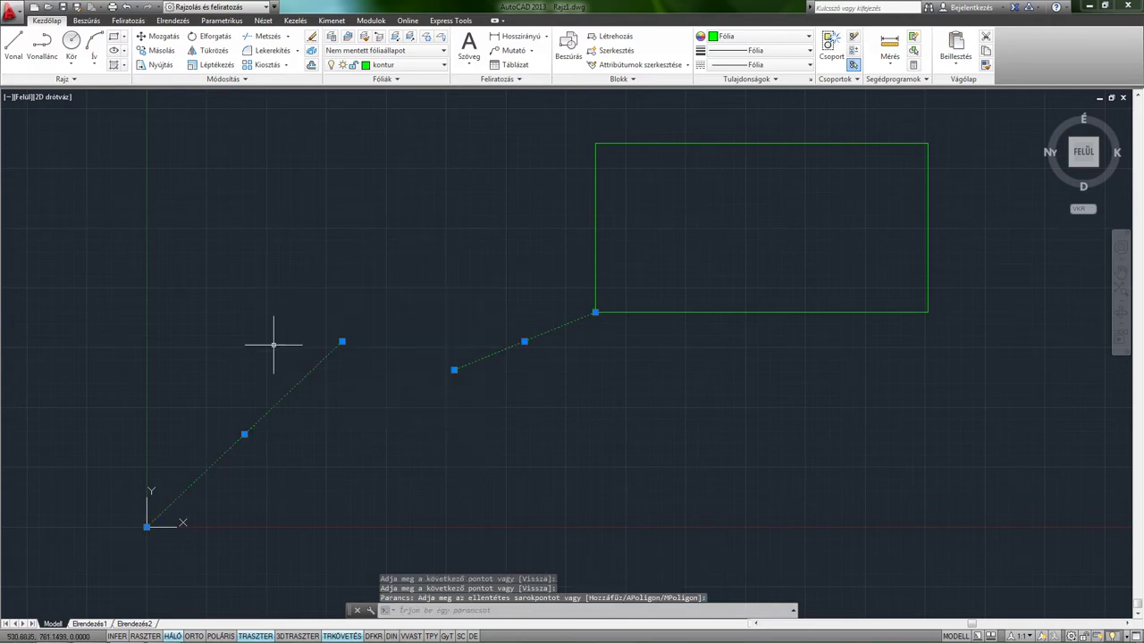
pyautogui.press('Delete')
pyautogui.click(205, 510)
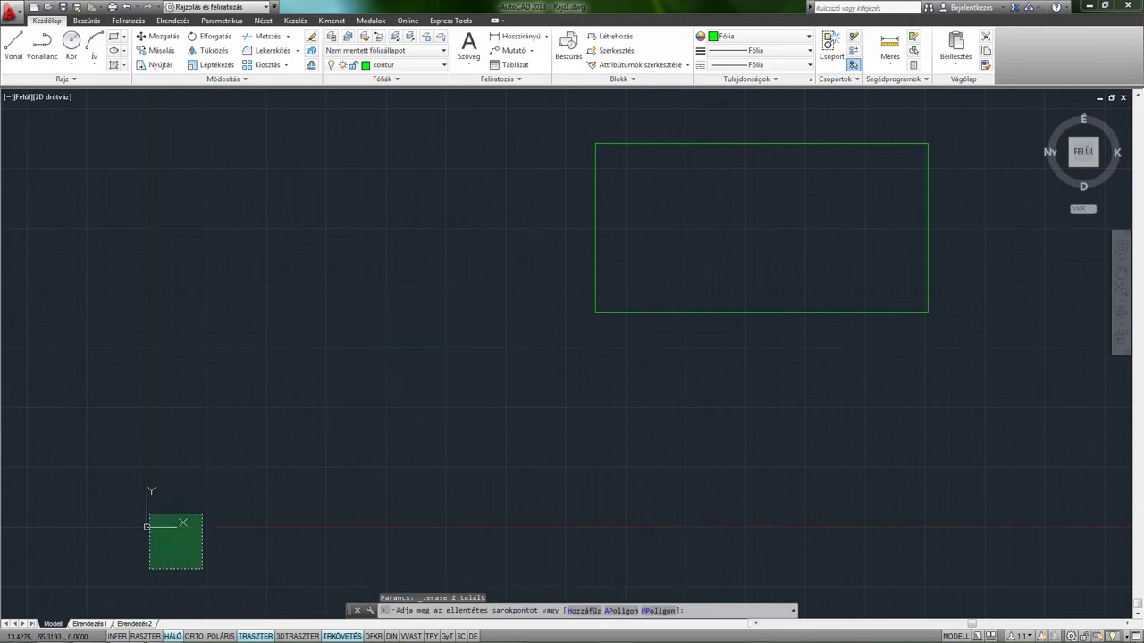
# Move the UCS origin to the rectangle's lower-left corner
pyautogui.click(147, 528)
pyautogui.click(148, 528)
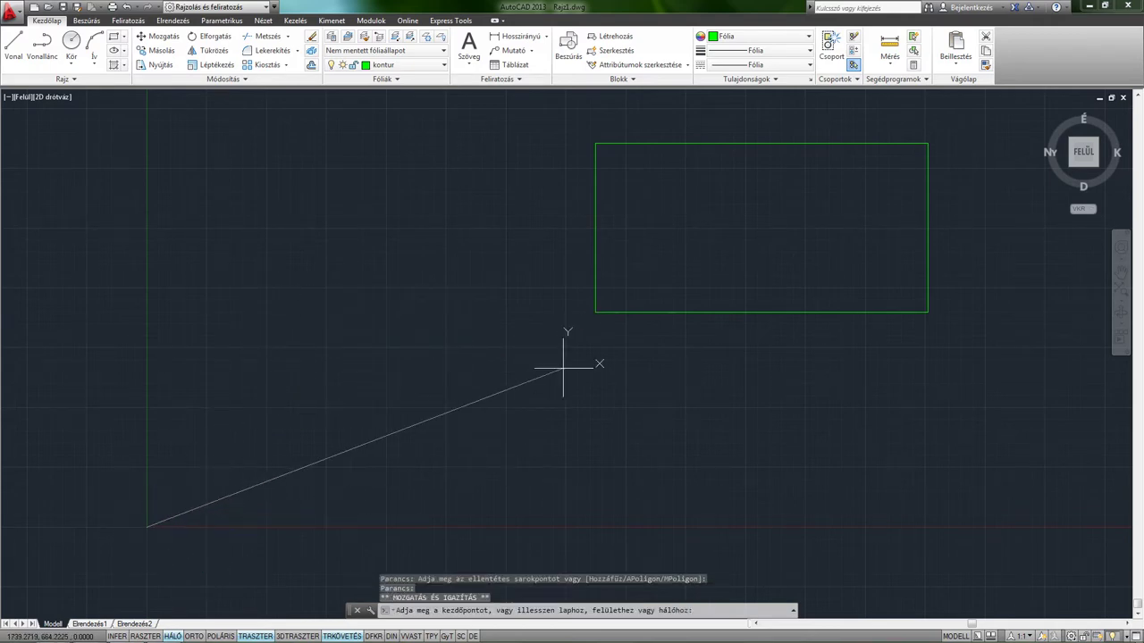
pyautogui.click(596, 312)
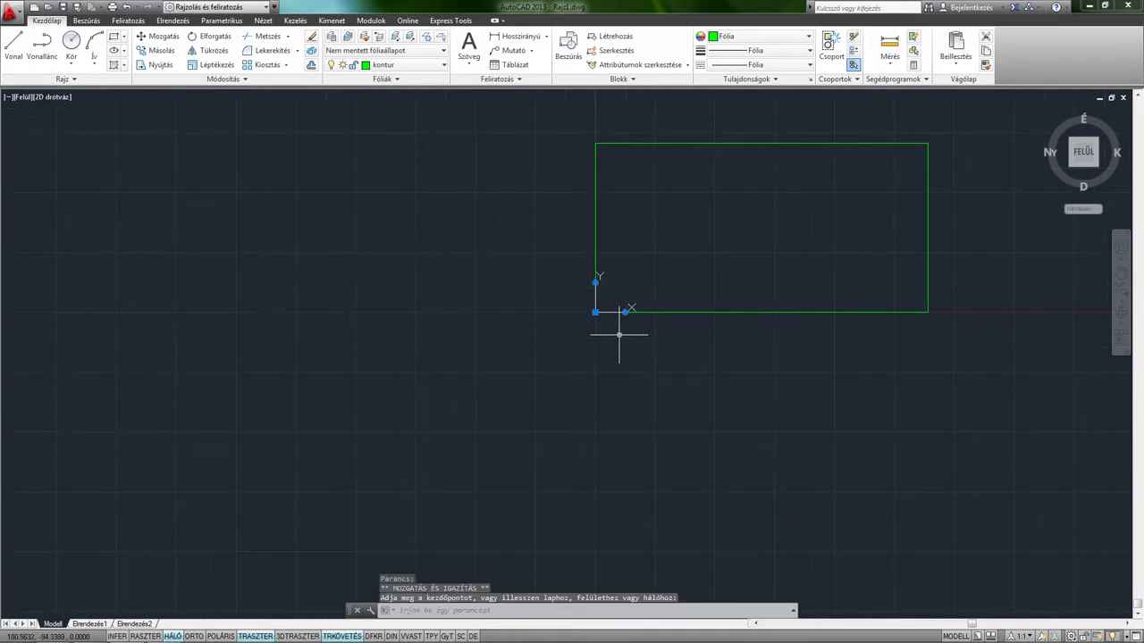
pyautogui.moveTo(618, 330); pyautogui.dragTo(479, 416, button='middle')
pyautogui.scroll(2, 478, 416)
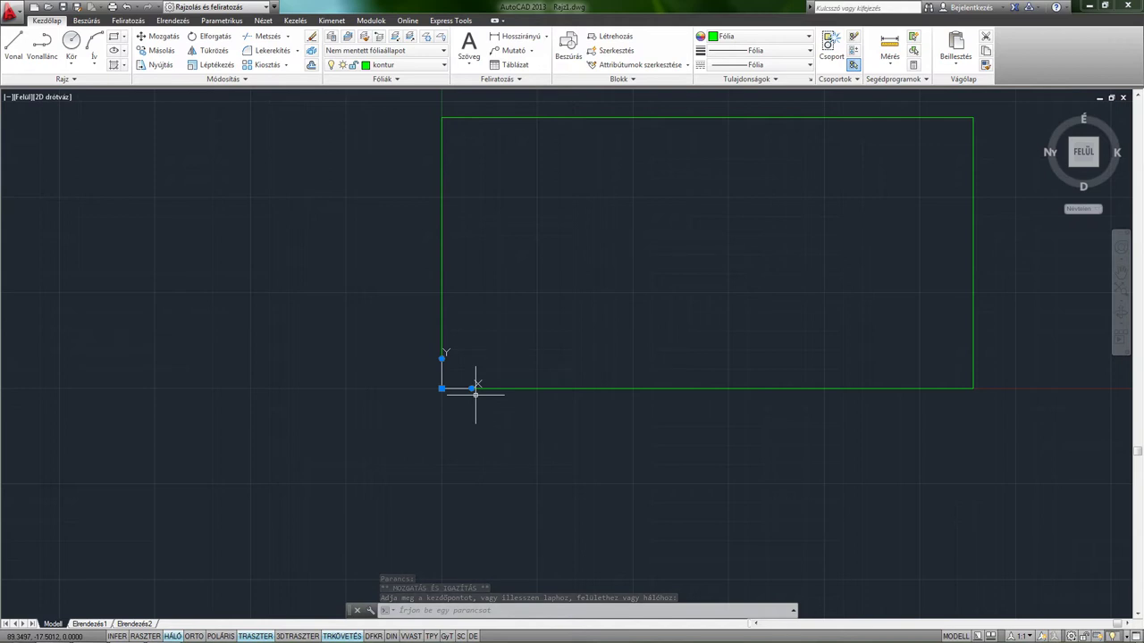
pyautogui.moveTo(471, 389)
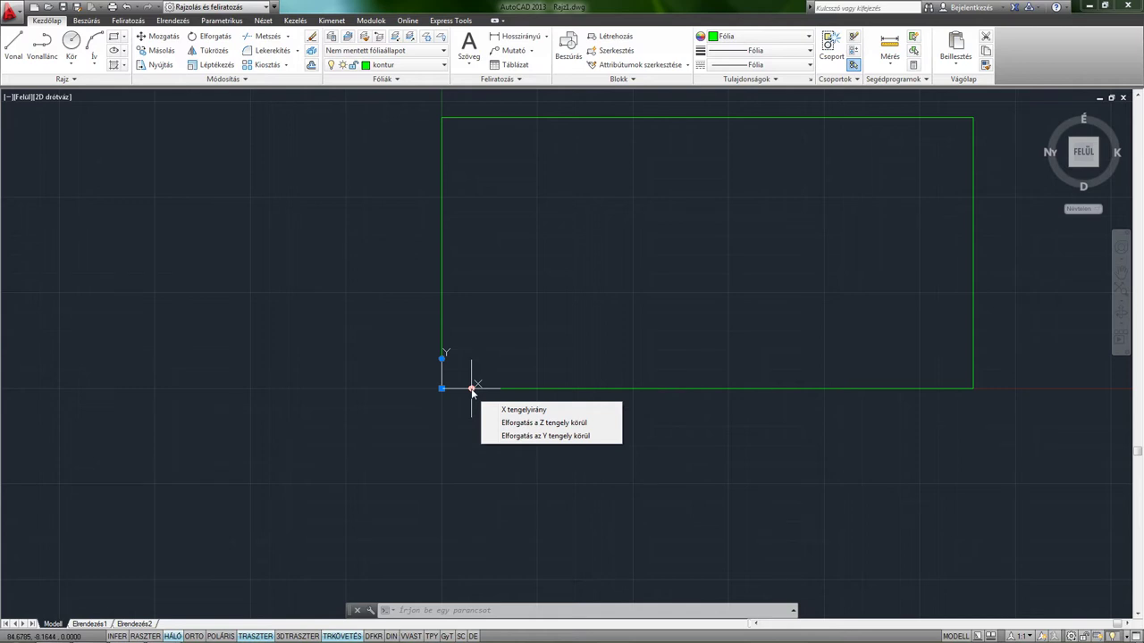
# Rotate the UCS X axis 45° toward the upper right and turn Ortho on
pyautogui.click(473, 389)
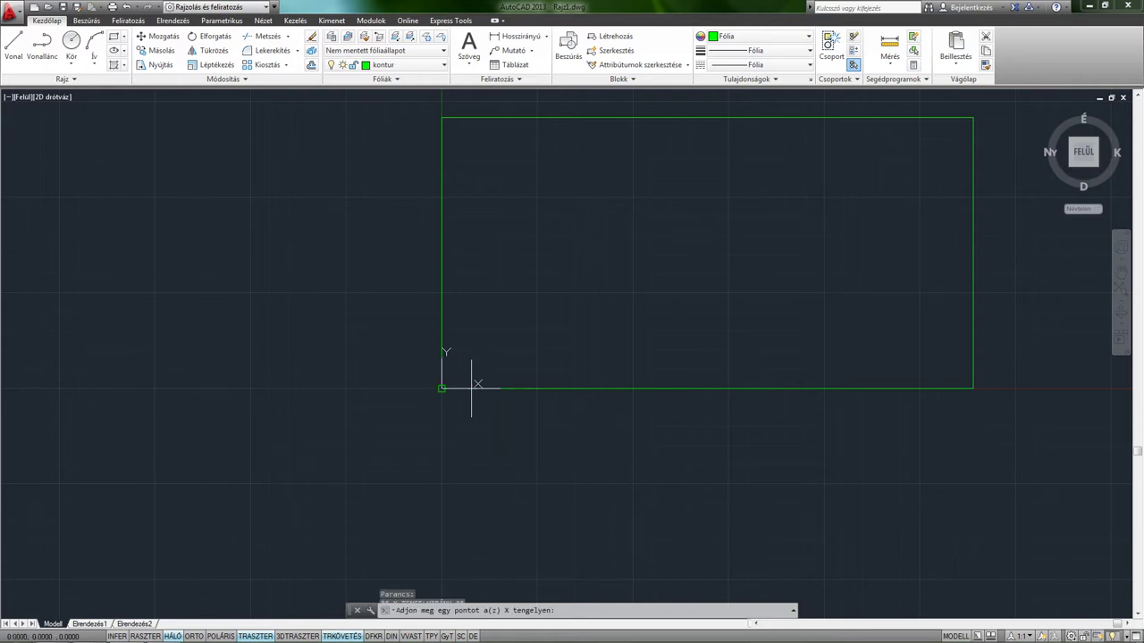
pyautogui.click(657, 167)
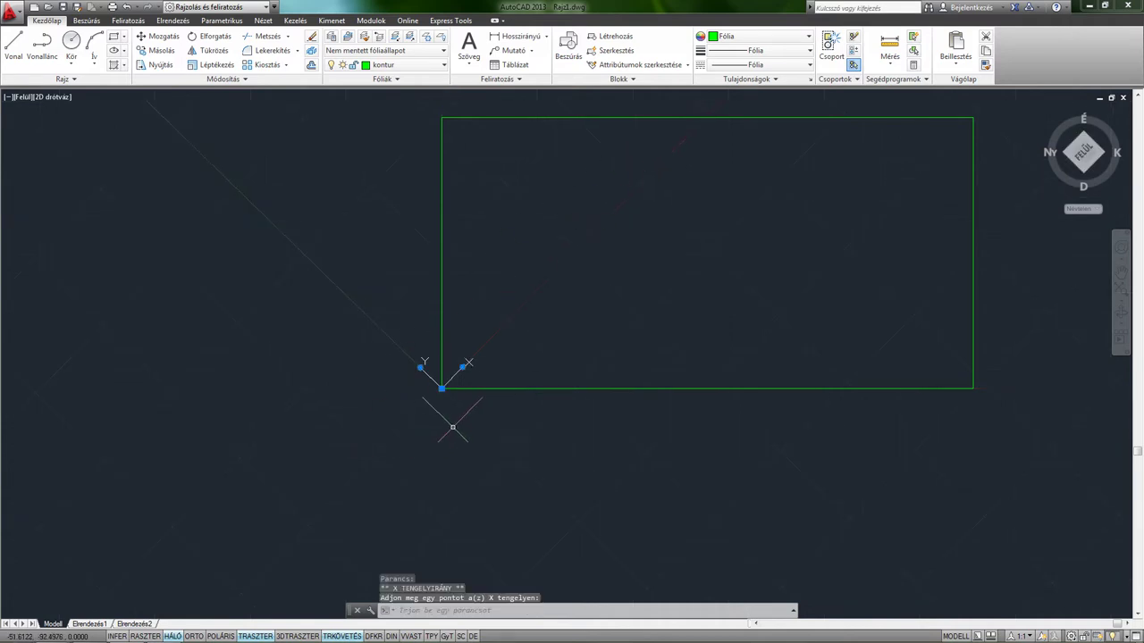
pyautogui.press('Escape')
pyautogui.moveTo(533, 343); pyautogui.dragTo(454, 396, button='middle')
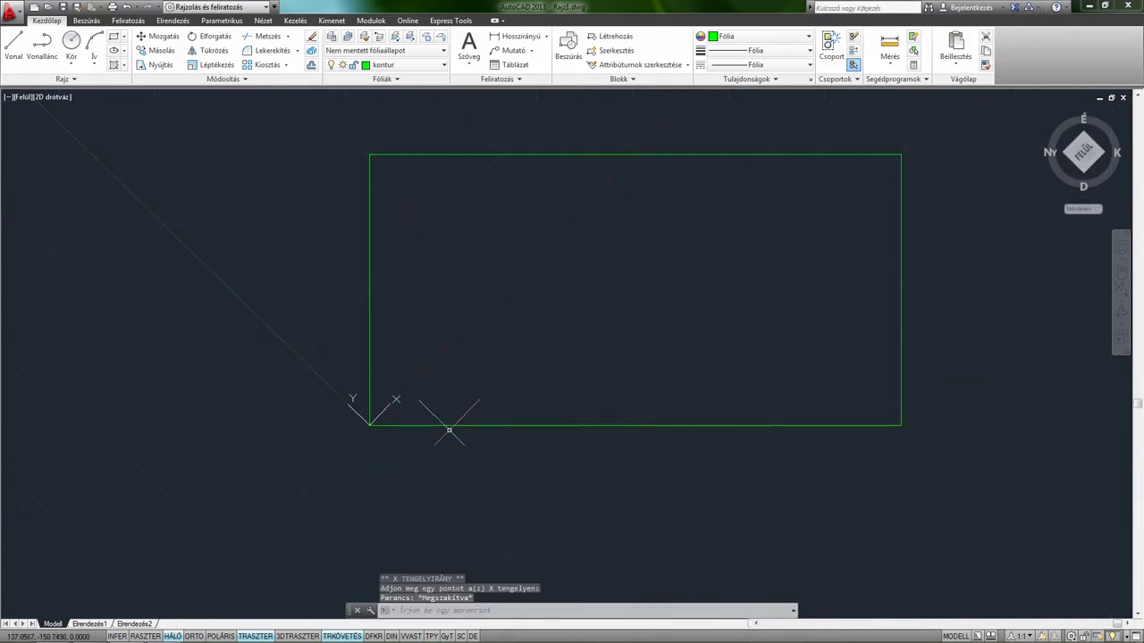
pyautogui.press('F8')
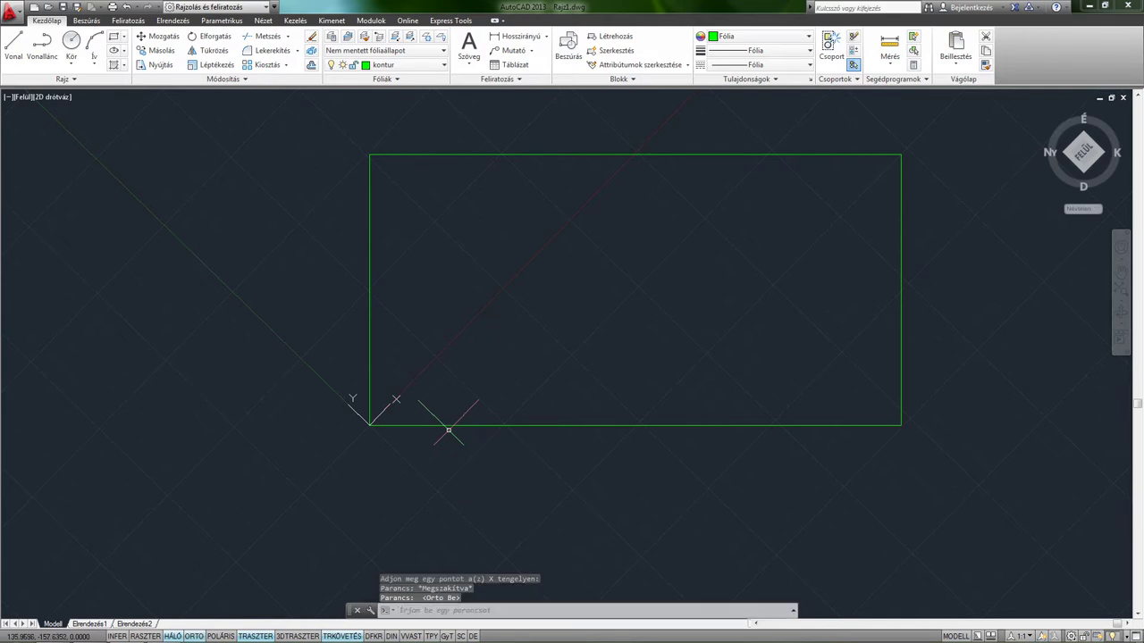
# Draw a seven-segment line chain along the 45° rotated axes, forming a tilted rectangle
pyautogui.click(14, 44)
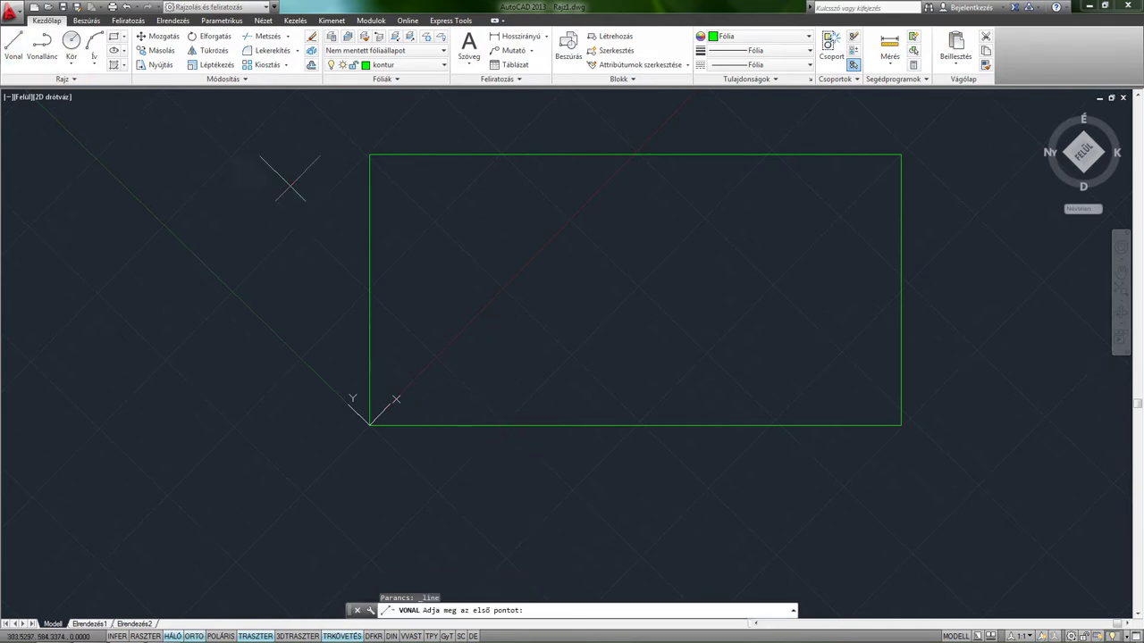
pyautogui.click(511, 214)
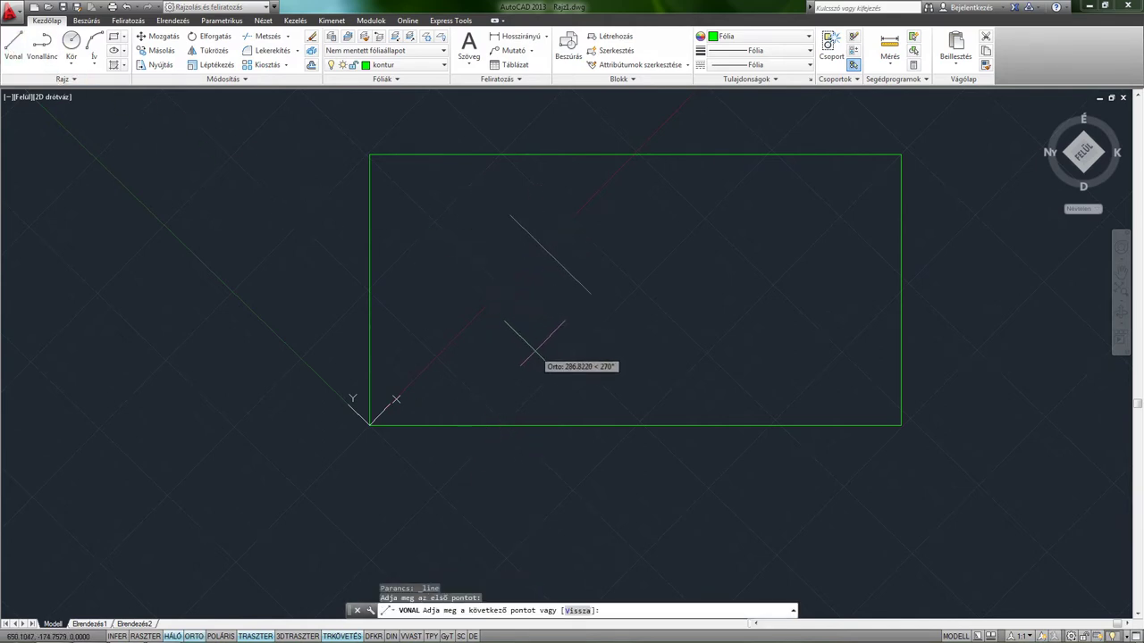
pyautogui.click(579, 366)
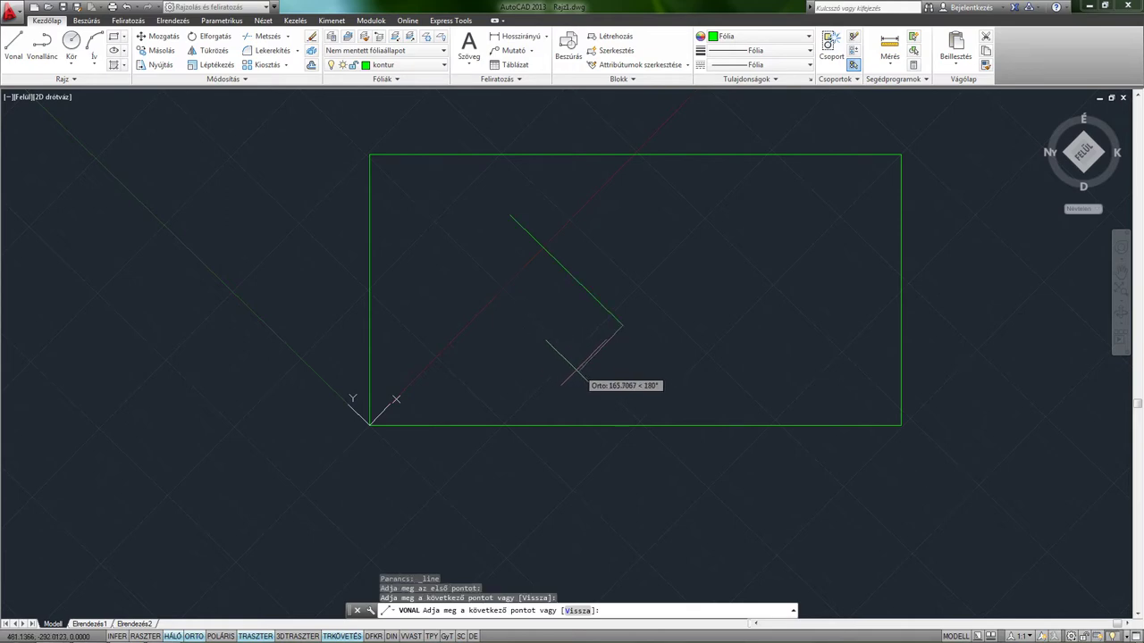
pyautogui.click(453, 507)
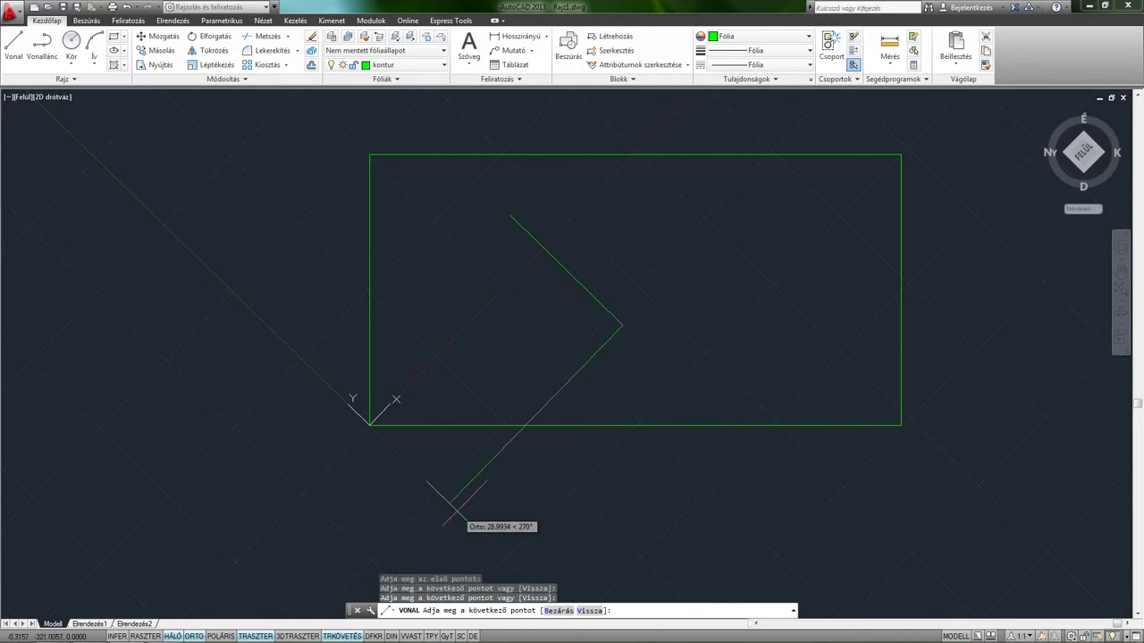
pyautogui.click(224, 284)
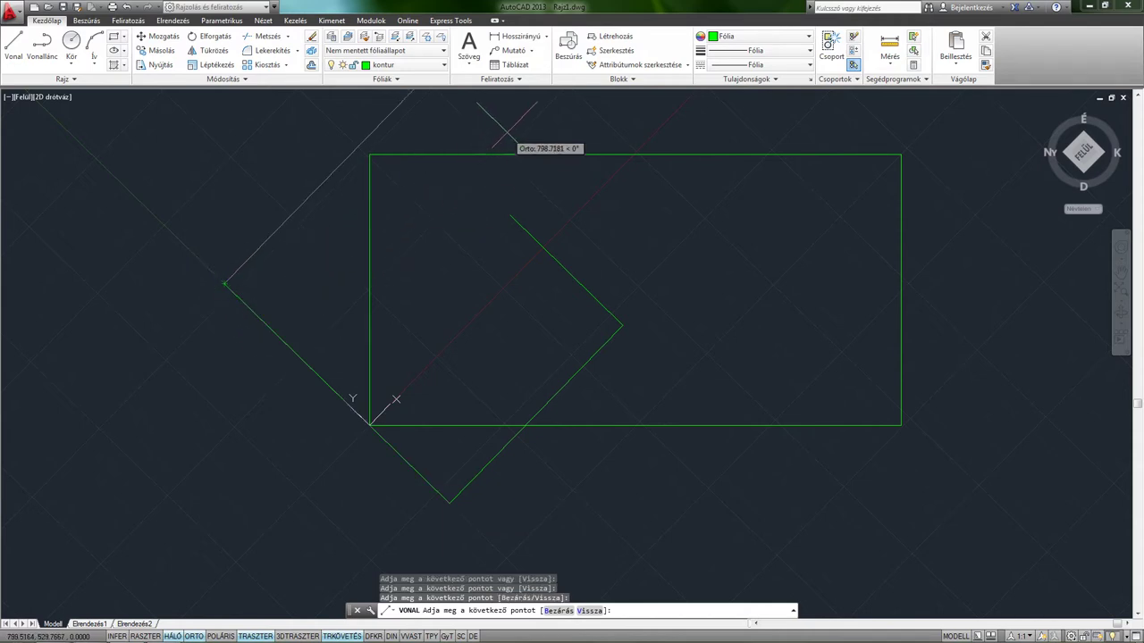
pyautogui.moveTo(502, 134); pyautogui.dragTo(497, 228, button='middle')
pyautogui.click(527, 182)
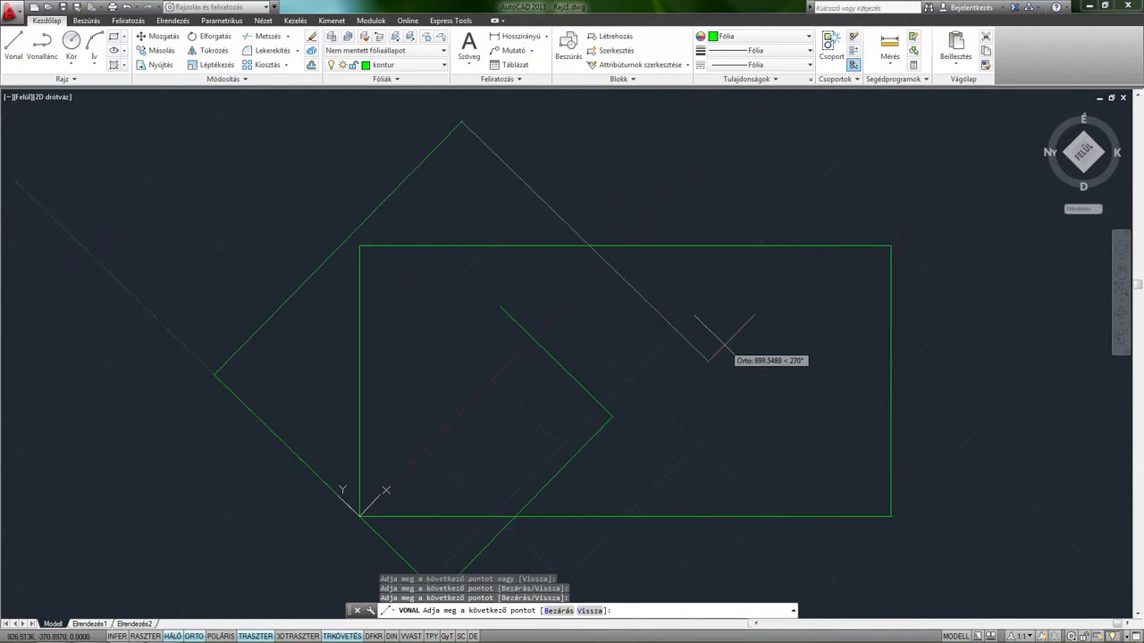
pyautogui.click(715, 350)
pyautogui.click(648, 425)
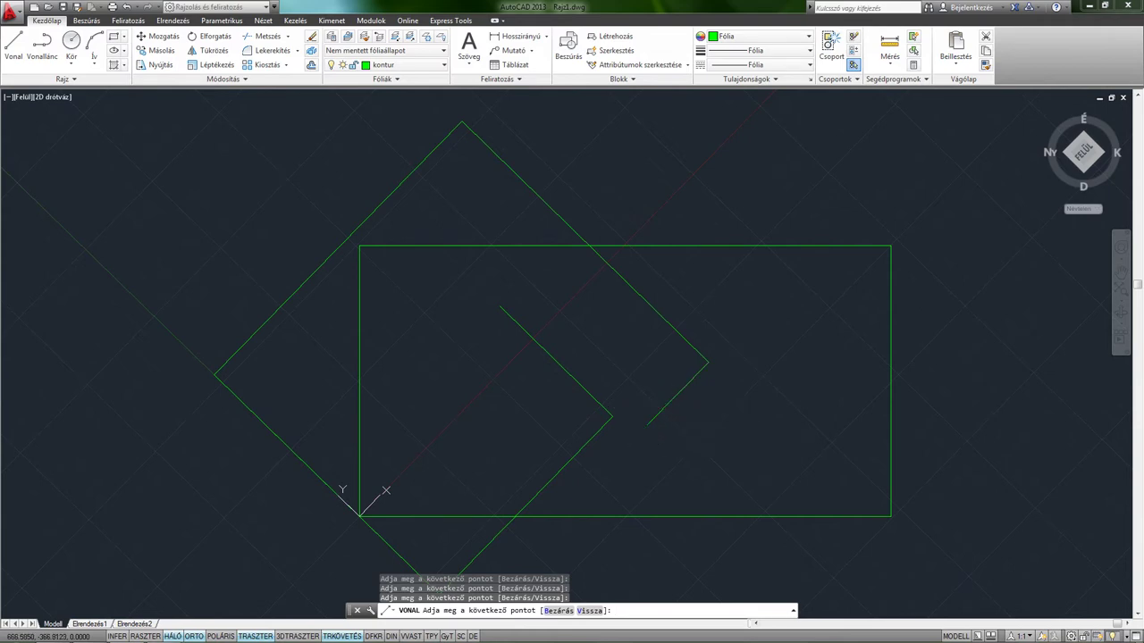
pyautogui.press('Escape')
pyautogui.moveTo(485, 435); pyautogui.dragTo(497, 398, button='middle')
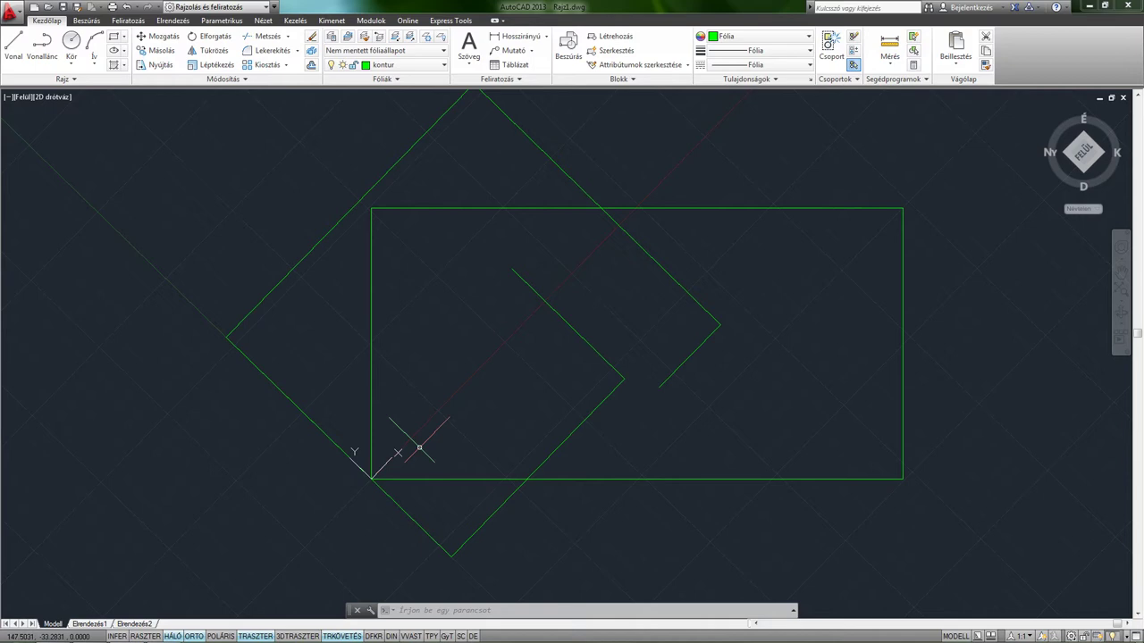
# Switch back to the World coordinate system and start a line with L
pyautogui.click(1088, 210)
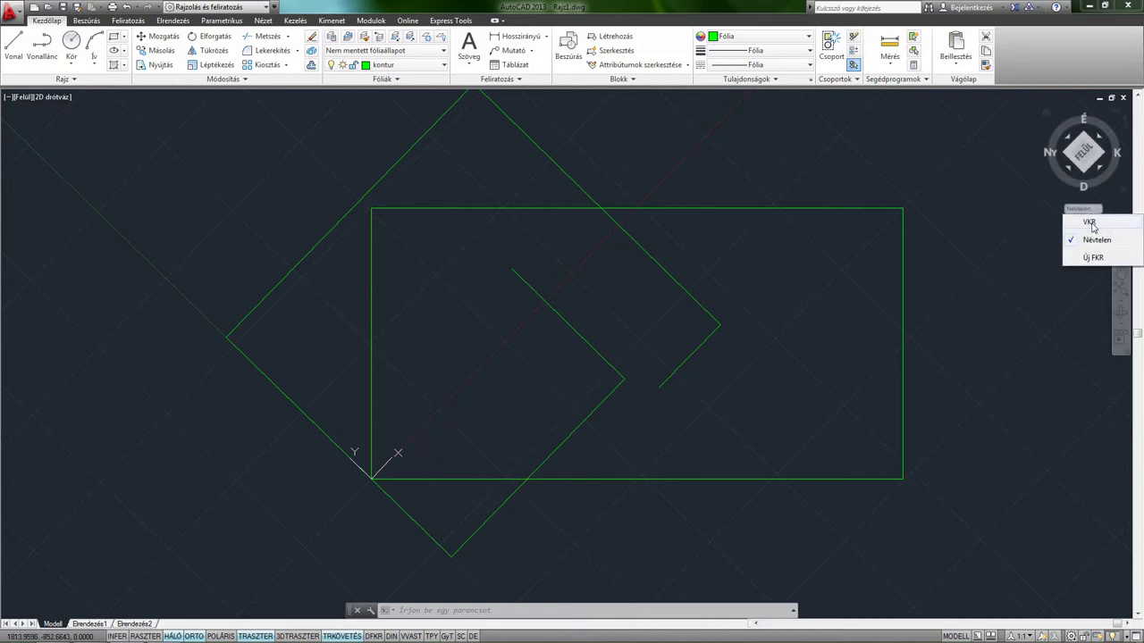
pyautogui.click(1089, 219)
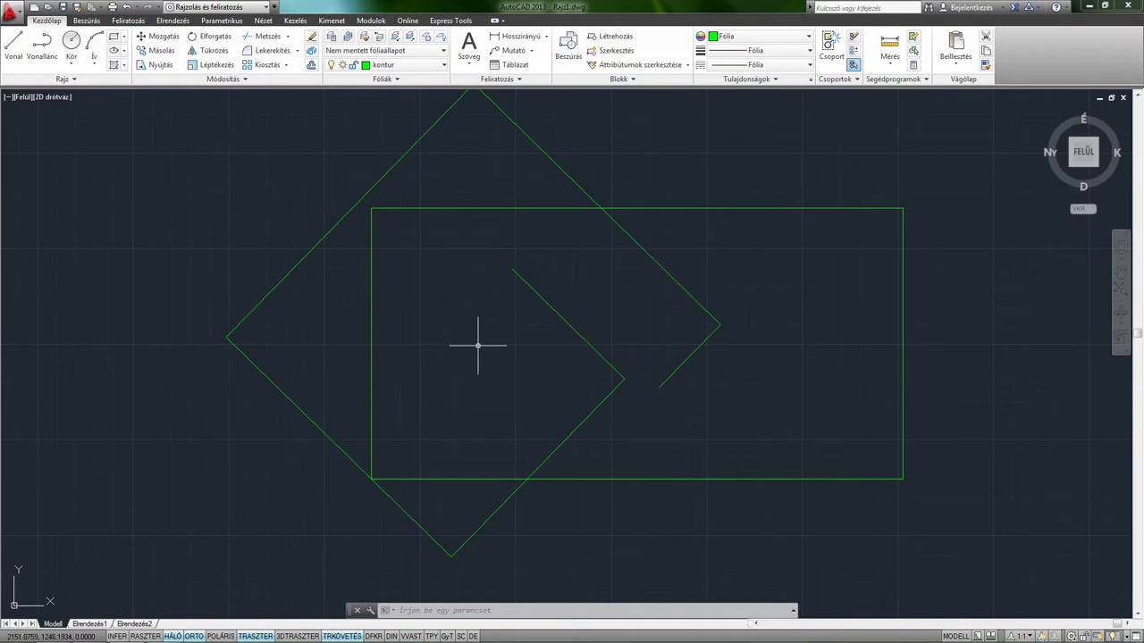
pyautogui.write('l')
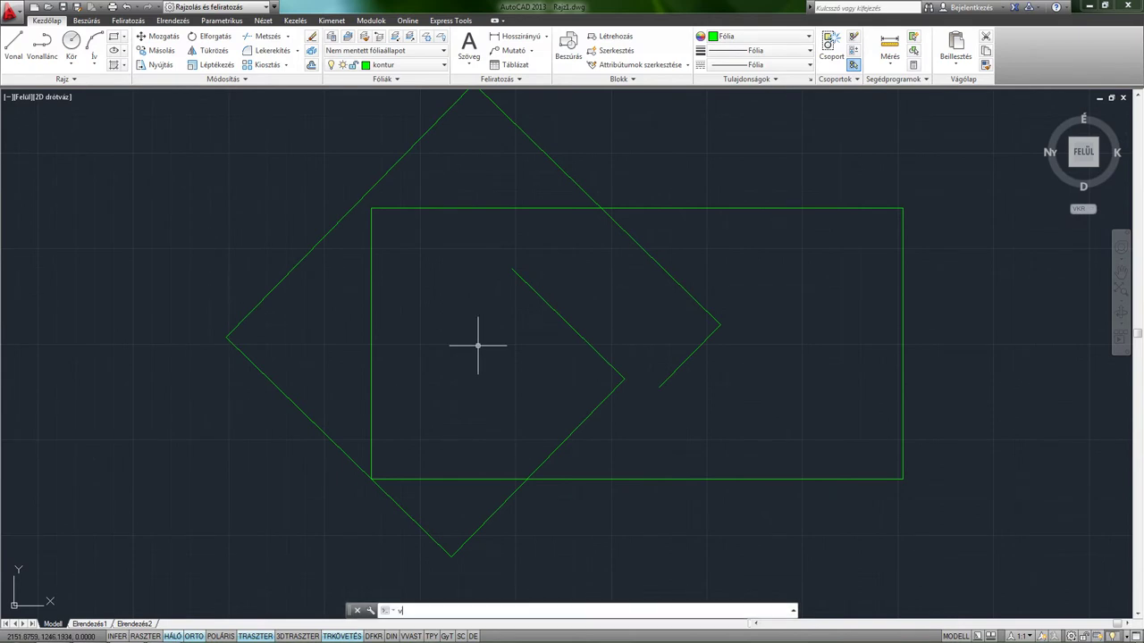
pyautogui.press('Return')
# Draw an axis-aligned chain: down, right, up, left, down, then a long horizontal tail
pyautogui.scroll(-1, 478, 349)
pyautogui.moveTo(487, 351); pyautogui.dragTo(122, 337, button='middle')
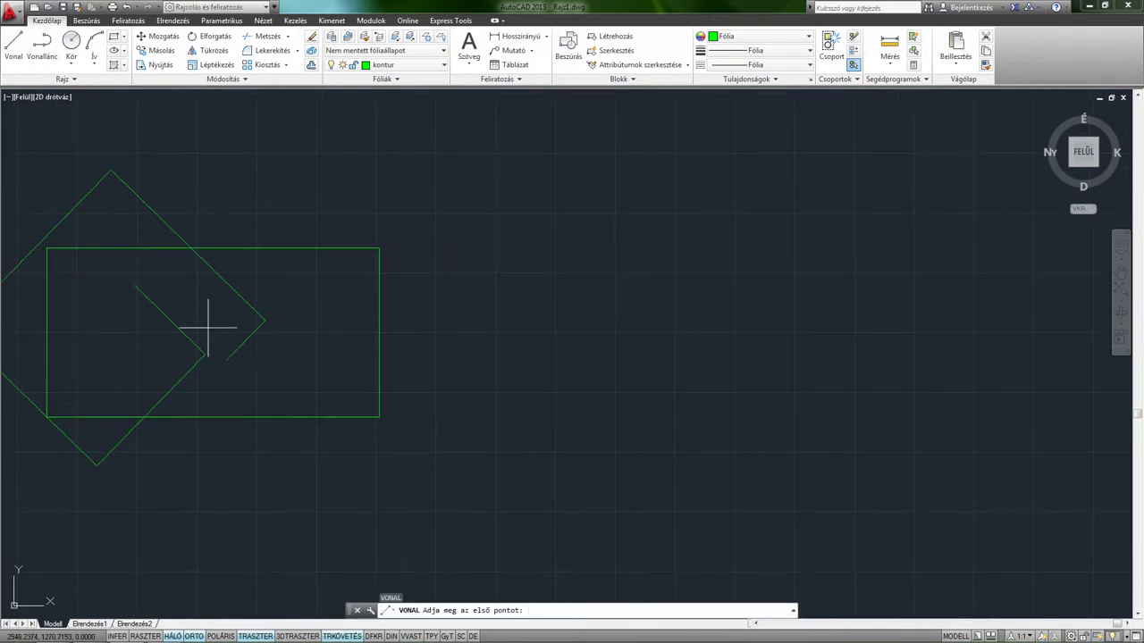
pyautogui.click(509, 277)
pyautogui.click(510, 452)
pyautogui.click(745, 452)
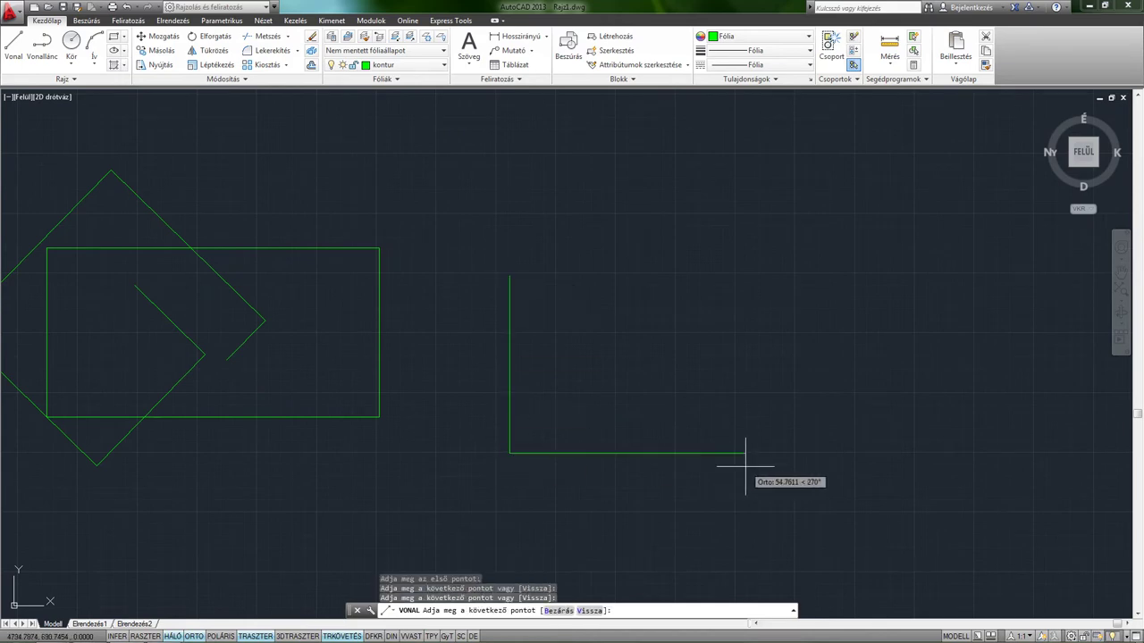
pyautogui.click(744, 264)
pyautogui.click(464, 264)
pyautogui.click(463, 425)
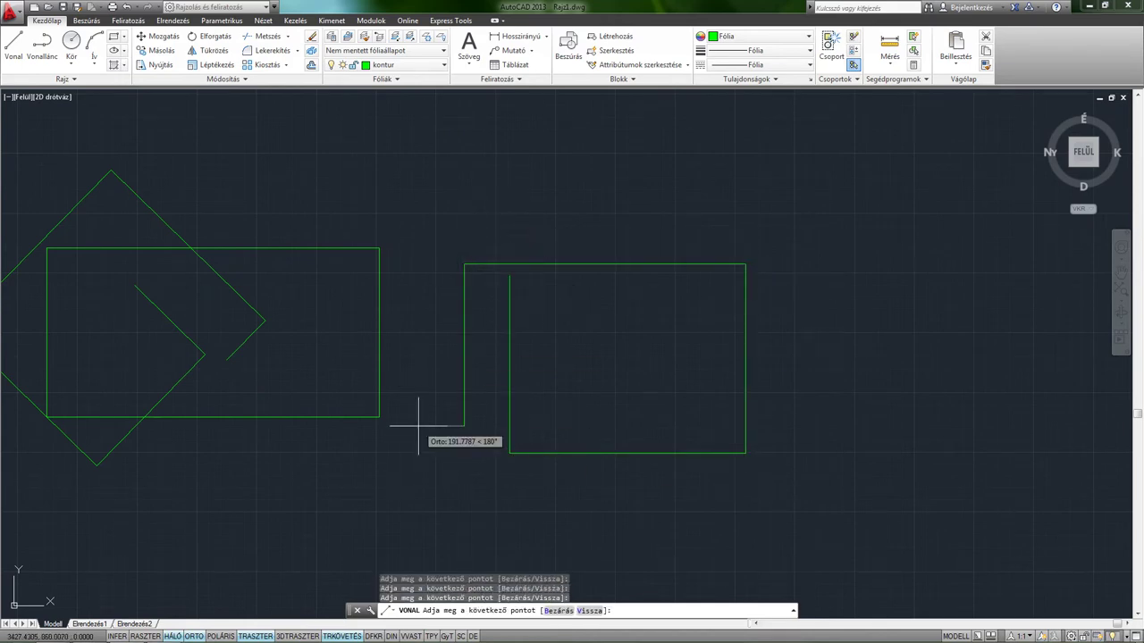
pyautogui.click(886, 398)
pyautogui.press('Return')
pyautogui.moveTo(524, 501)
pyautogui.mouseDown(button='middle')
pyautogui.moveTo(661, 484)
pyautogui.moveTo(628, 474)
pyautogui.mouseUp(button='middle')
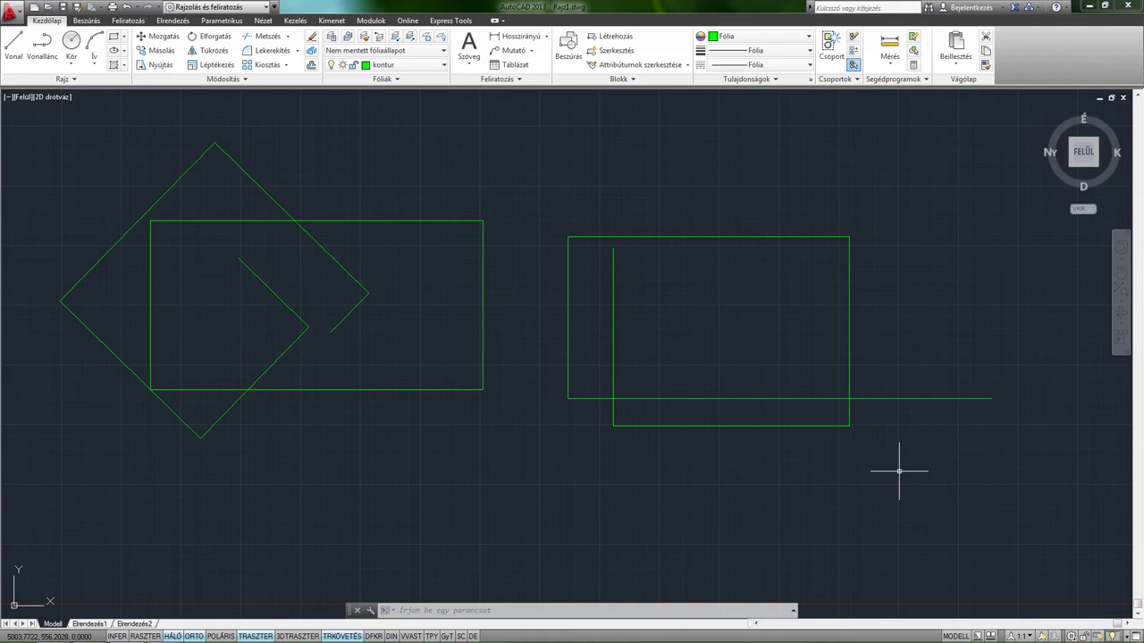
# Window-select all 13 objects, rectangles and line chains, and delete them
pyautogui.click(887, 464)
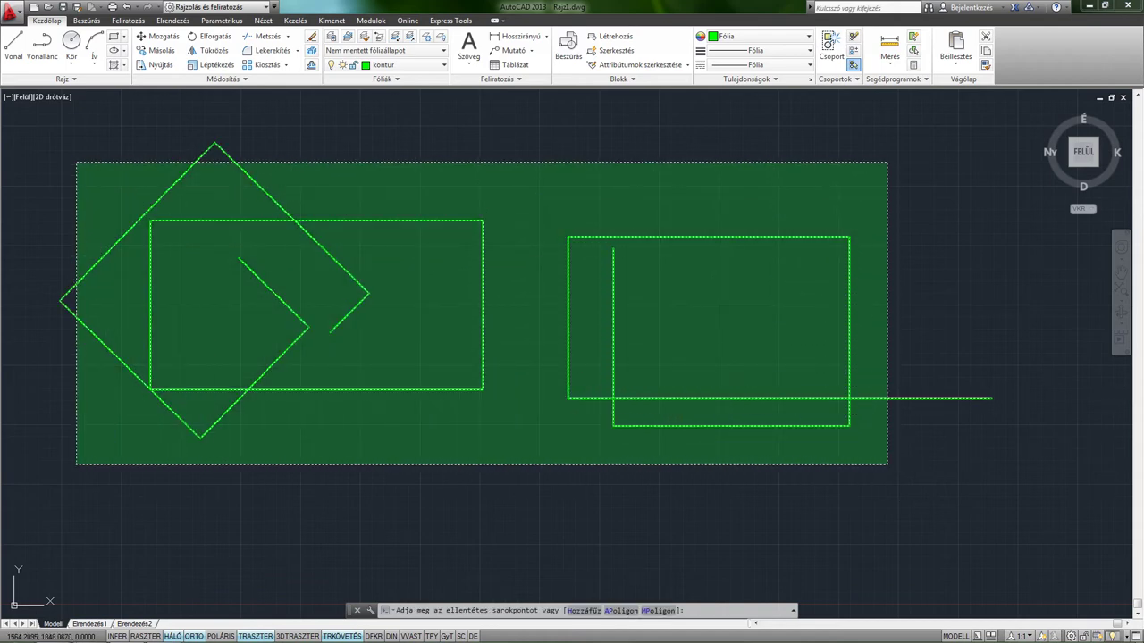
pyautogui.click(79, 127)
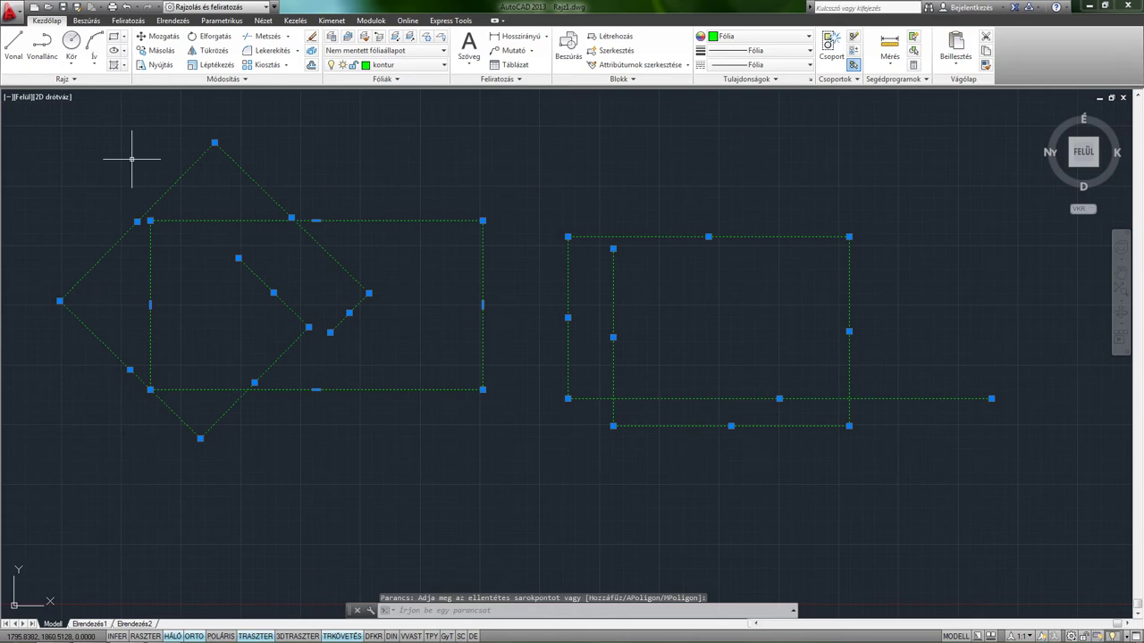
pyautogui.press('Delete')
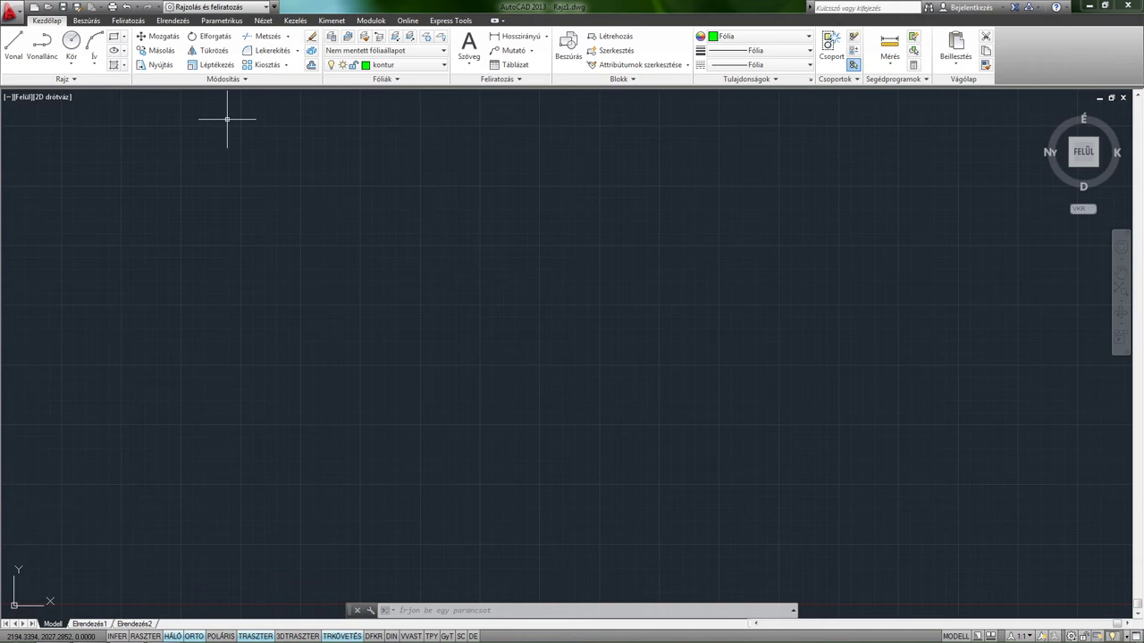
# Create a new drawing from acadiso.dwt and add a layer named szöveg coloured yellow
pyautogui.click(34, 6)
pyautogui.click(740, 438)
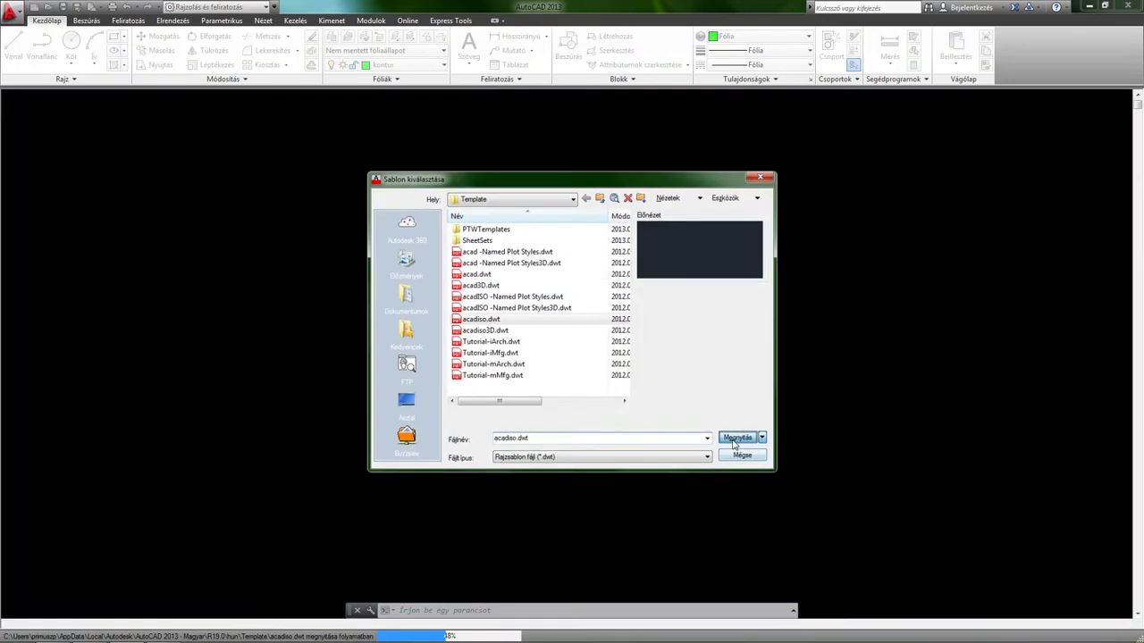
pyautogui.click(330, 35)
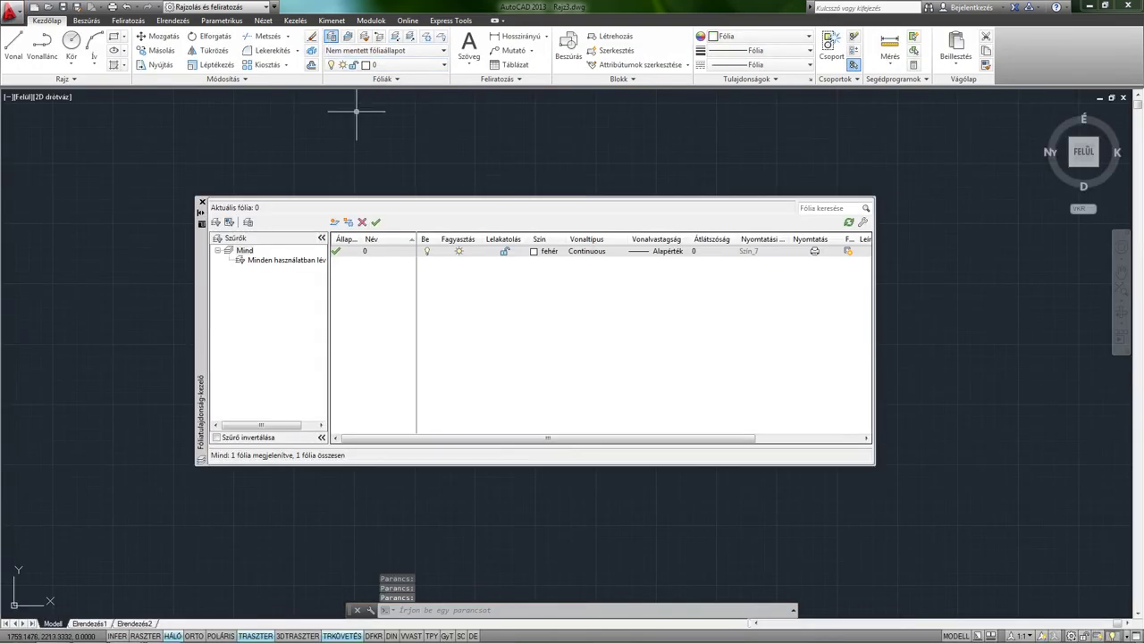
pyautogui.click(334, 222)
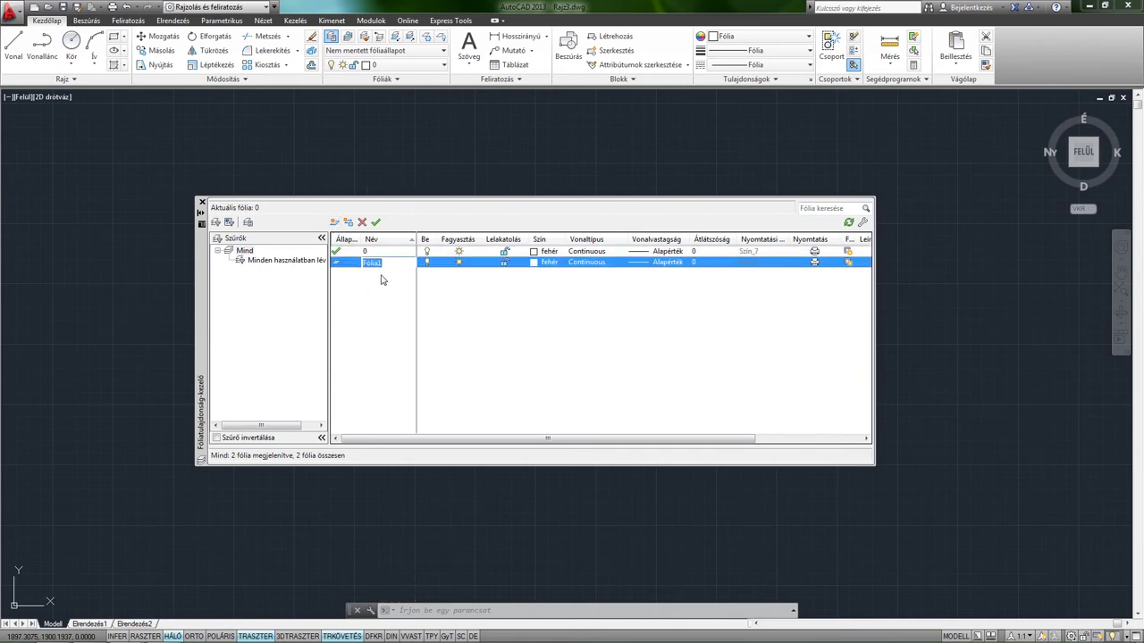
pyautogui.write('szöve')
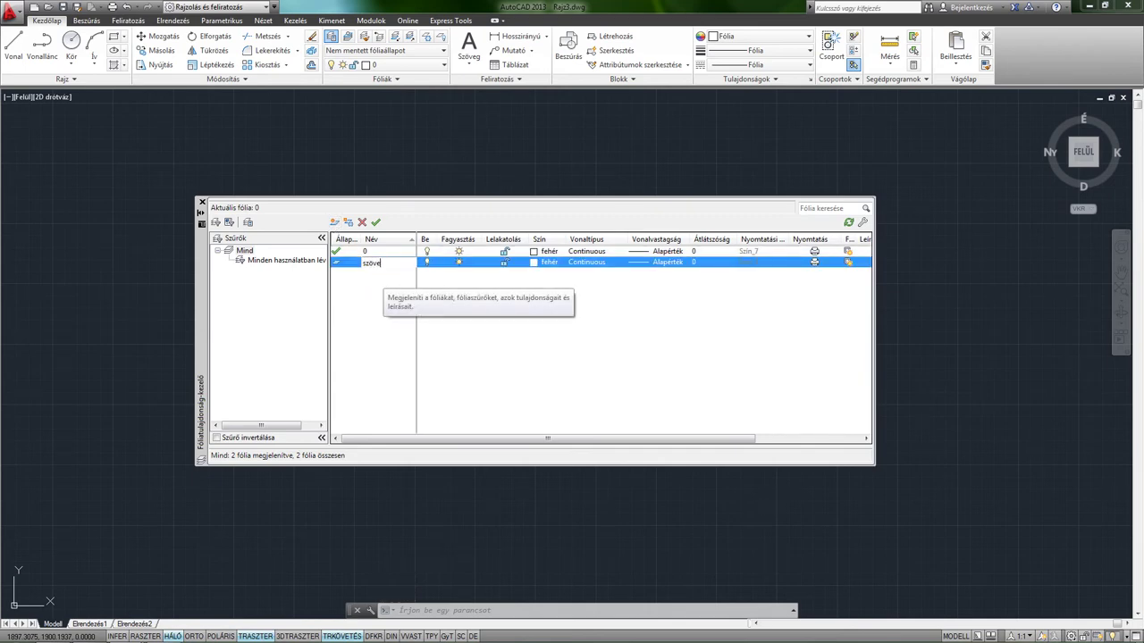
pyautogui.write('g')
pyautogui.press('Return')
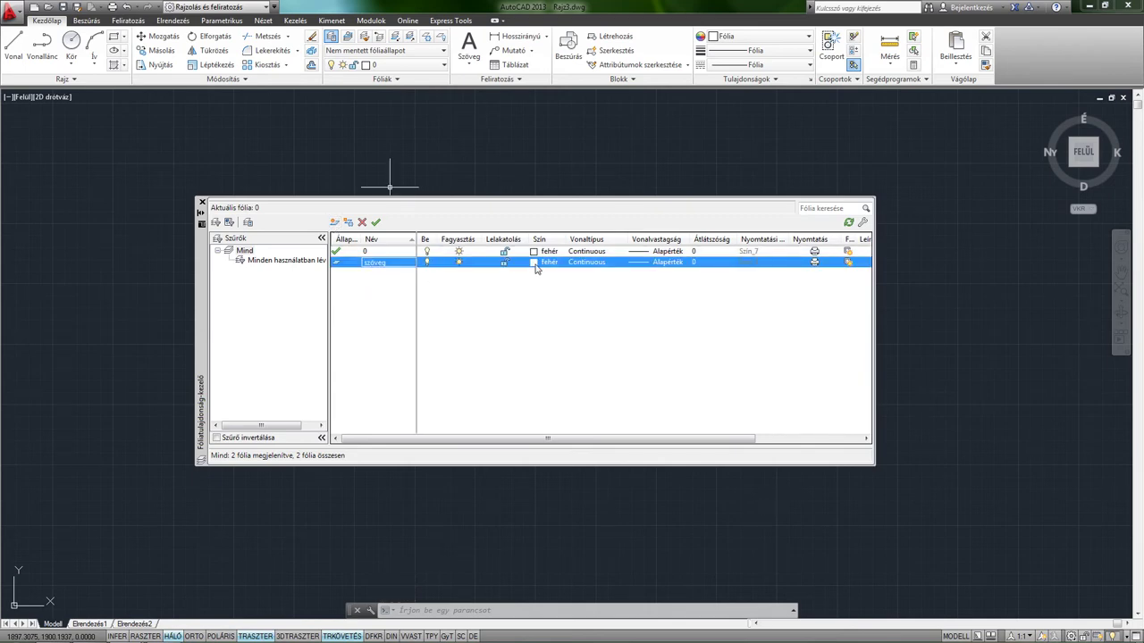
pyautogui.click(535, 262)
pyautogui.click(490, 341)
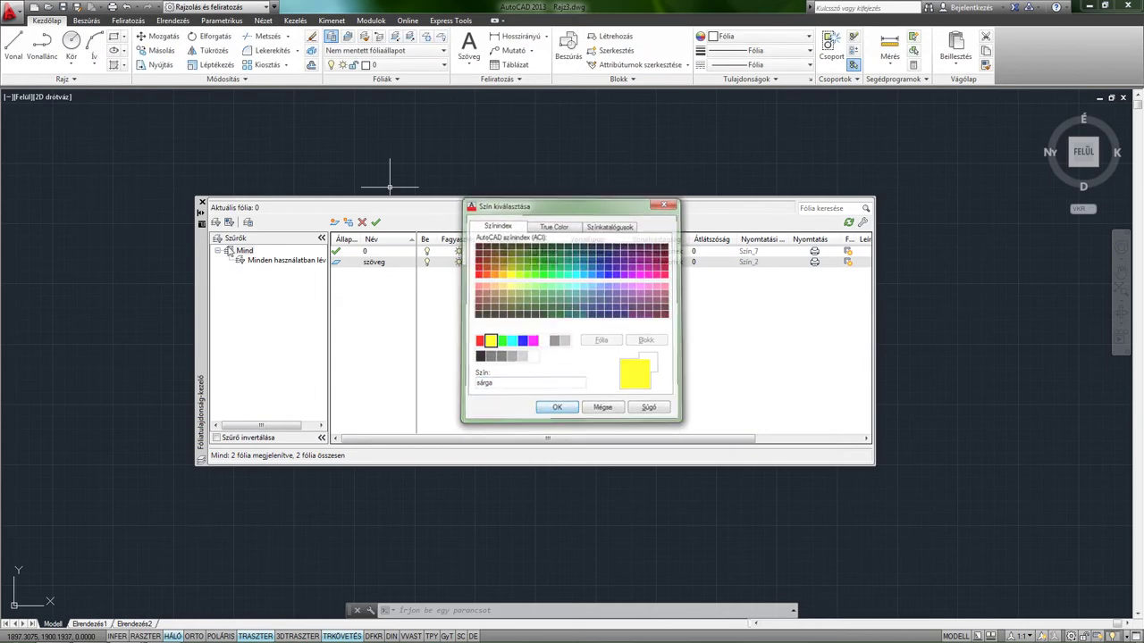
pyautogui.click(557, 406)
pyautogui.click(202, 203)
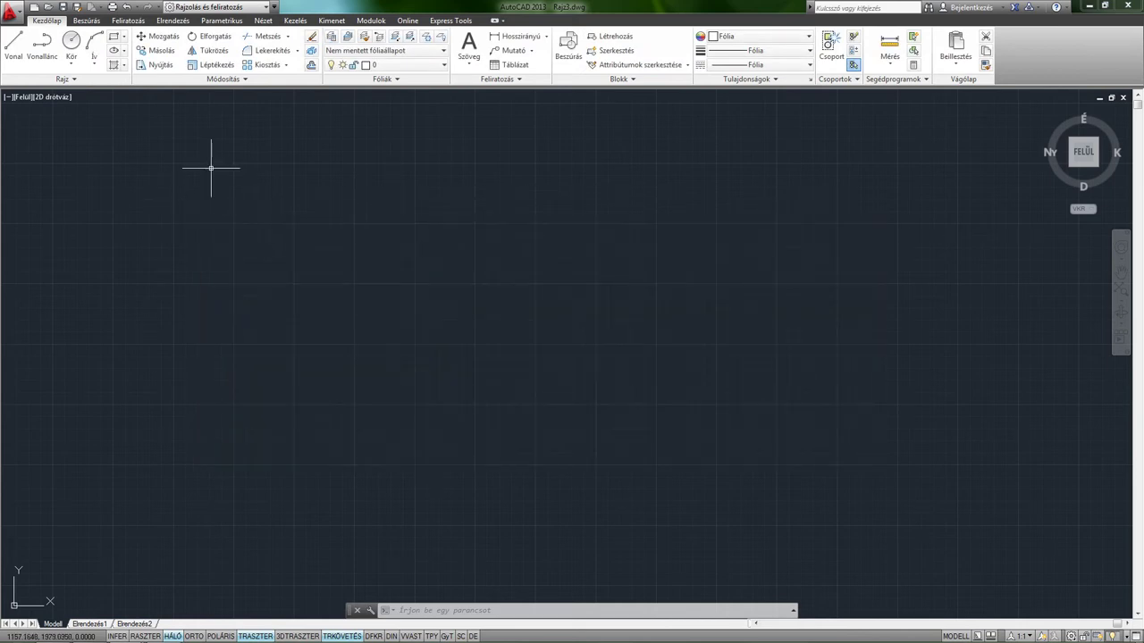
pyautogui.click(572, 610)
pyautogui.write('ds')
# Write the single-line text 'AutoCAD tanfolyam' with height 2.5 and 0° rotation
pyautogui.press('Return')
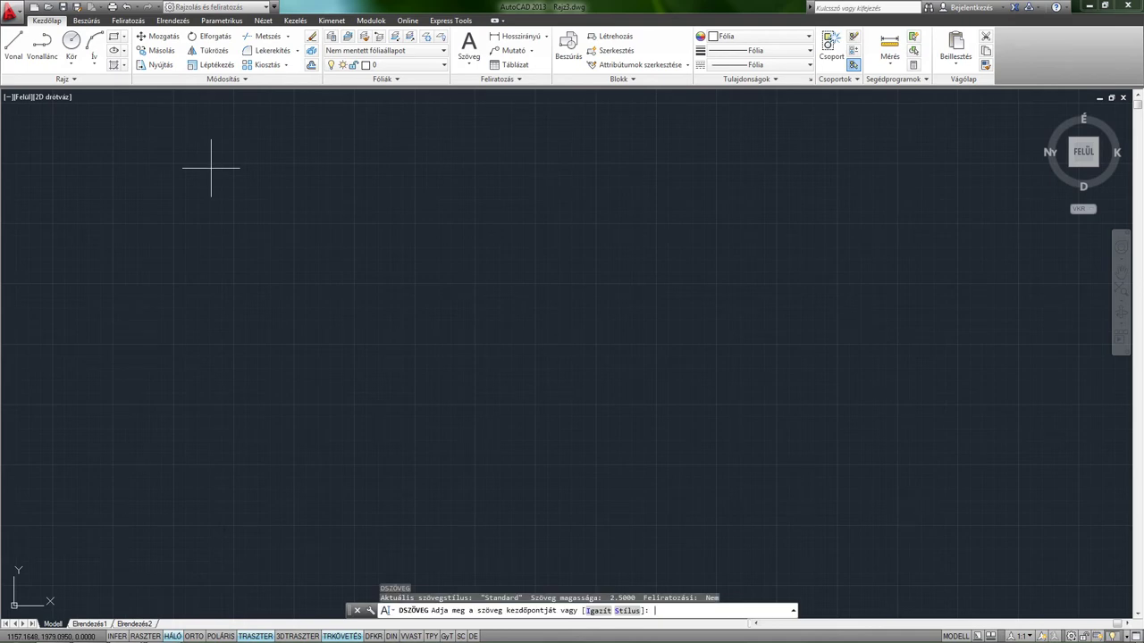
pyautogui.click(397, 235)
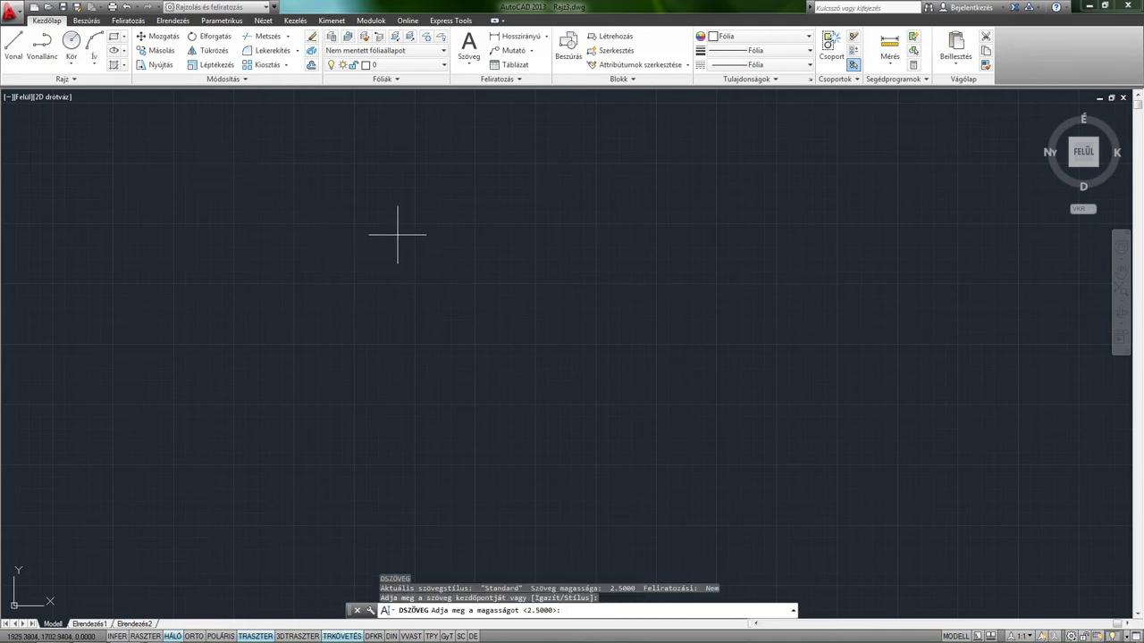
pyautogui.press('Return')
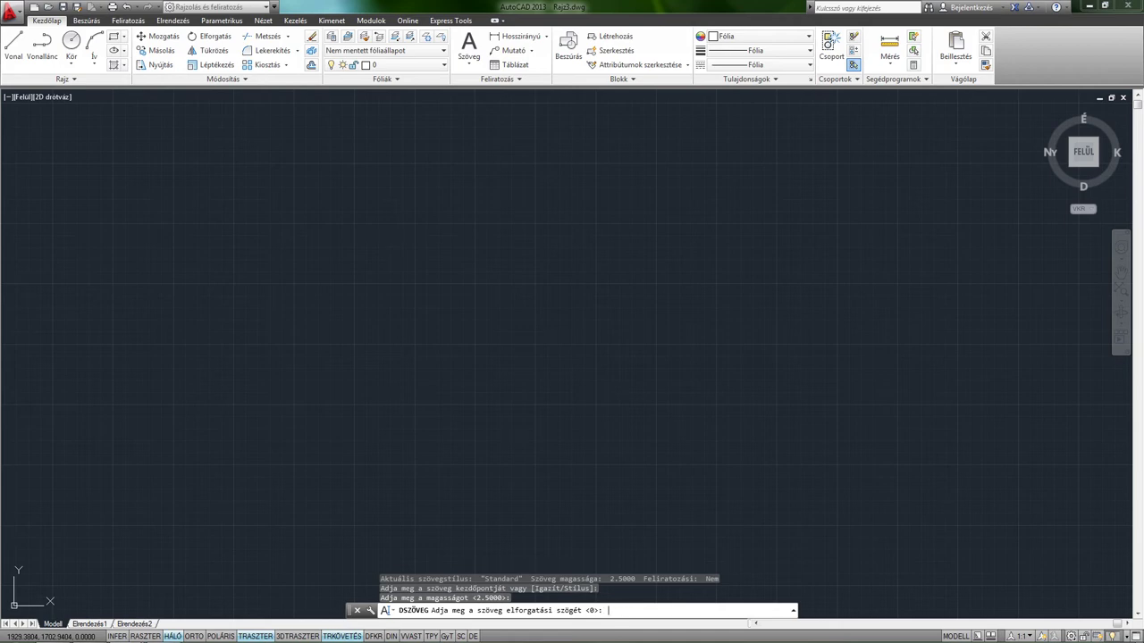
pyautogui.press('Return')
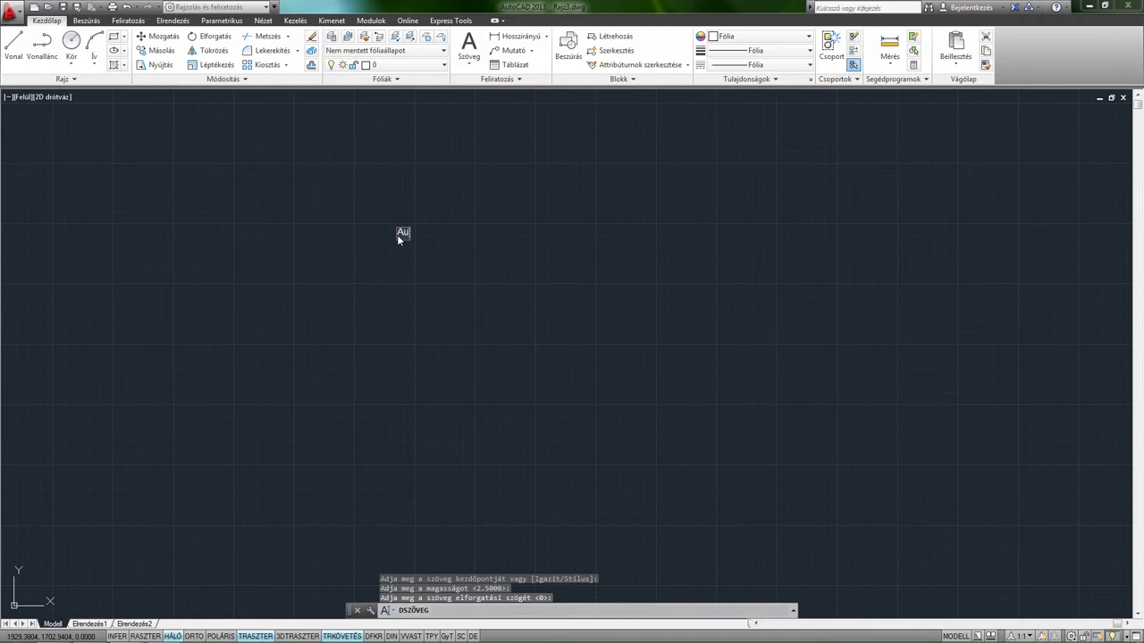
pyautogui.write('toCAD')
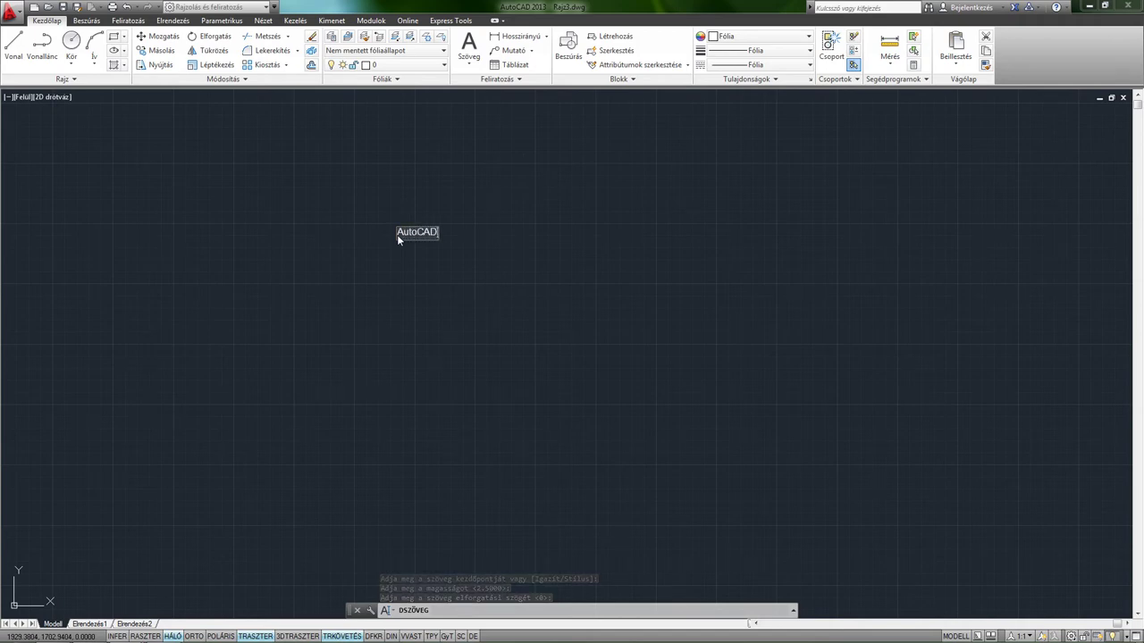
pyautogui.write(' tanfolyam')
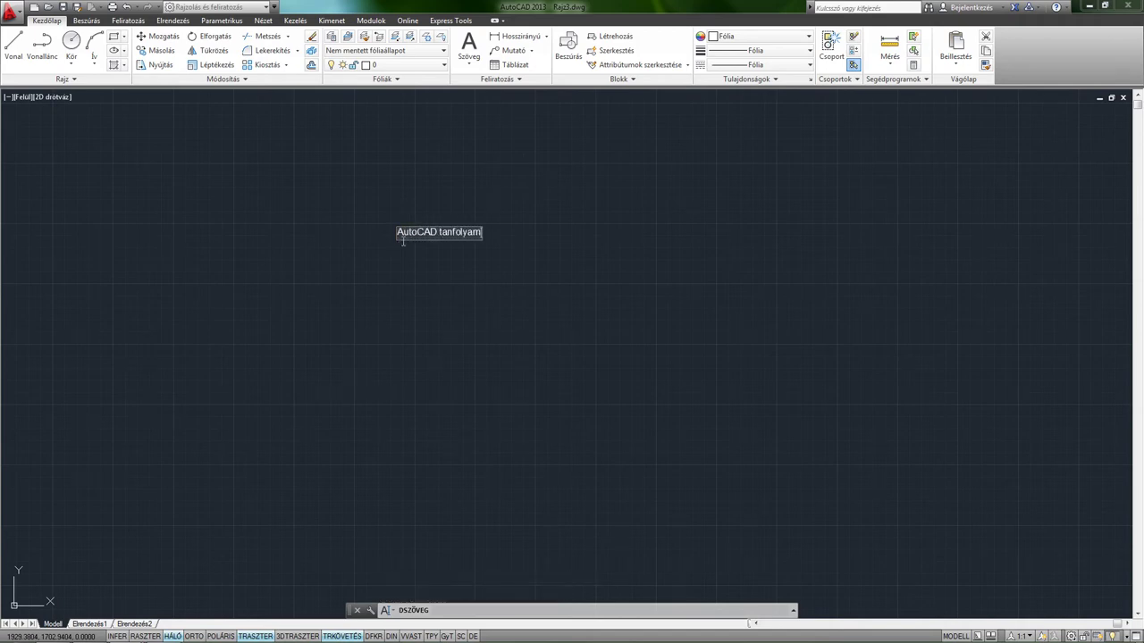
pyautogui.press('Return')
pyautogui.press('Return')
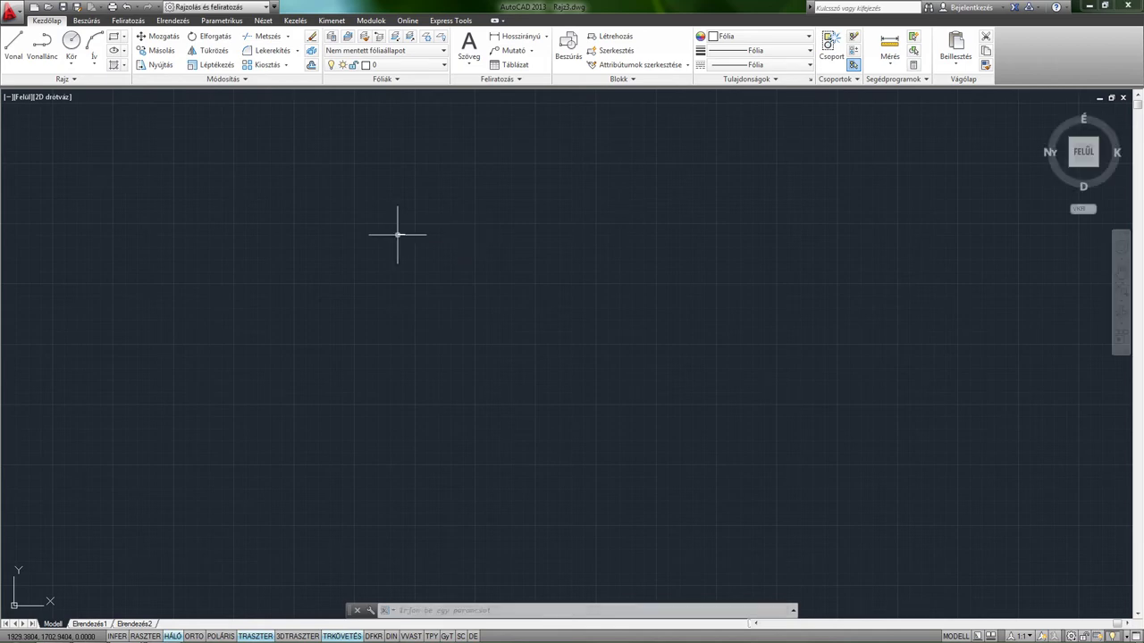
# Move the 'AutoCAD tanfolyam' text onto the yellow szöveg layer, then switch drawings
pyautogui.click(447, 397)
pyautogui.click(426, 361)
pyautogui.click(384, 64)
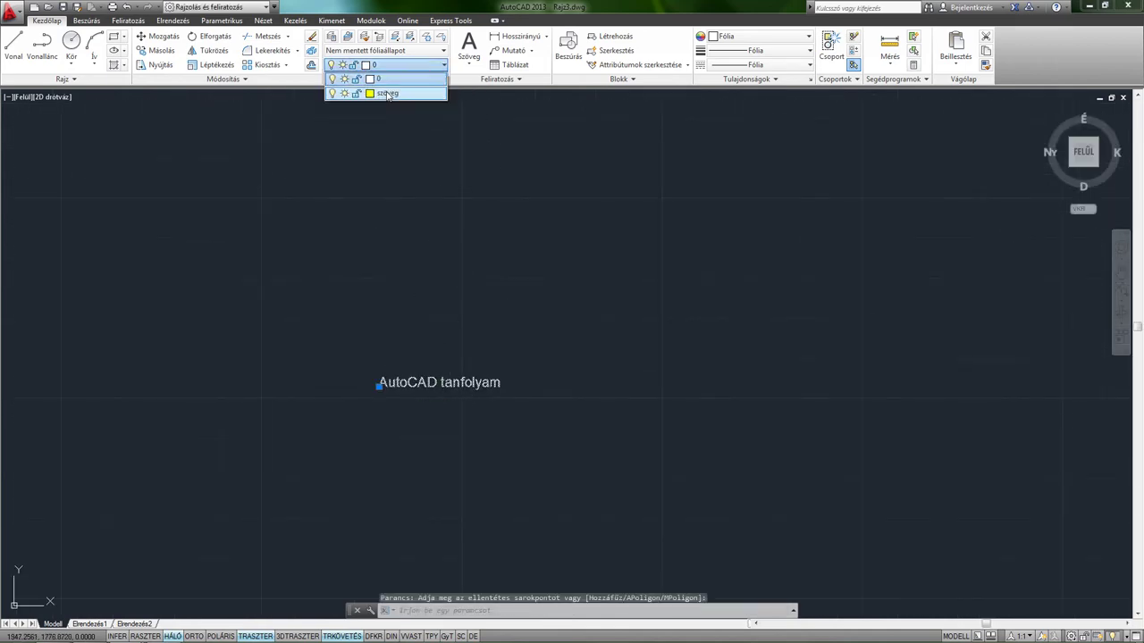
pyautogui.click(388, 95)
pyautogui.press('Escape')
pyautogui.moveTo(504, 356); pyautogui.dragTo(608, 299, button='middle')
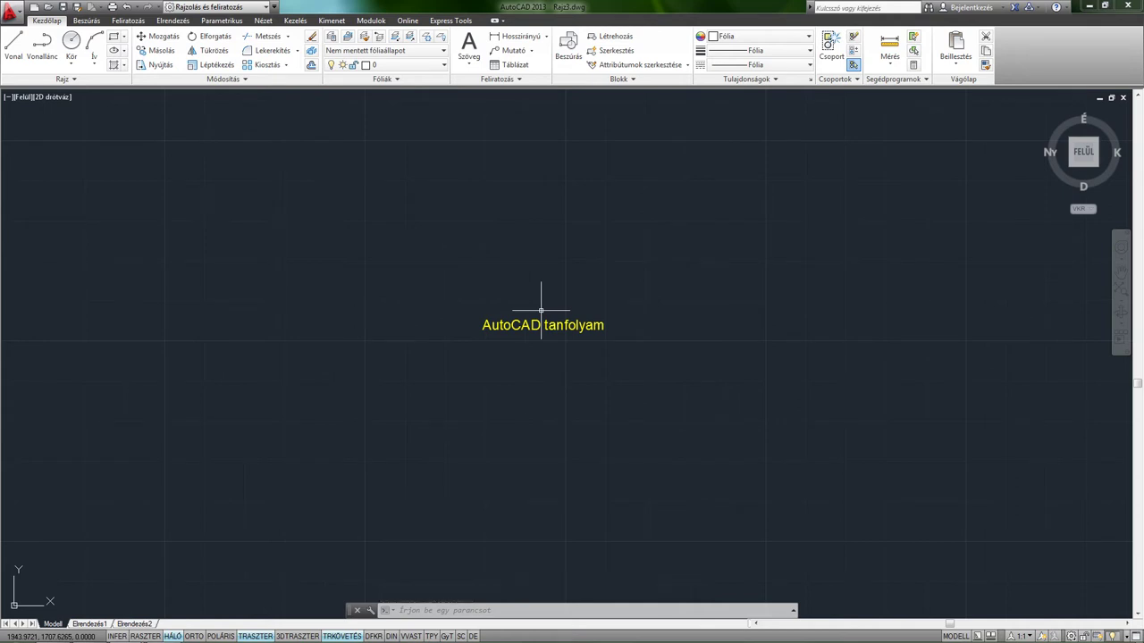
pyautogui.hotkey('ctrl', 'Tab')
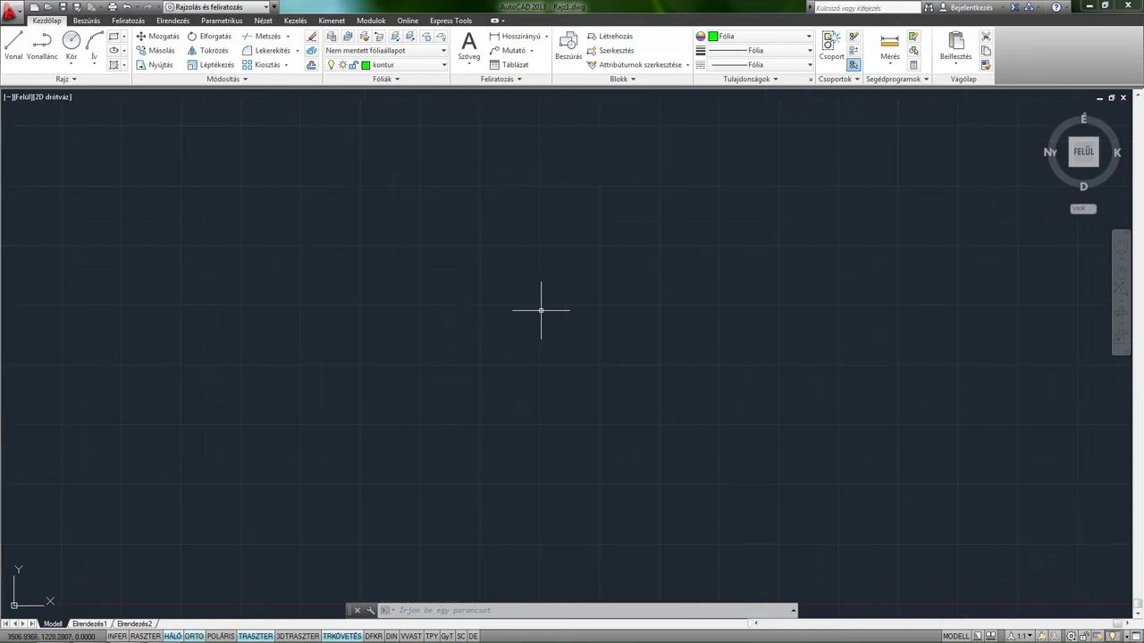
# Draw a green rectangle on kontur, then select the yellow text in the other drawing
pyautogui.click(120, 43)
pyautogui.click(394, 231)
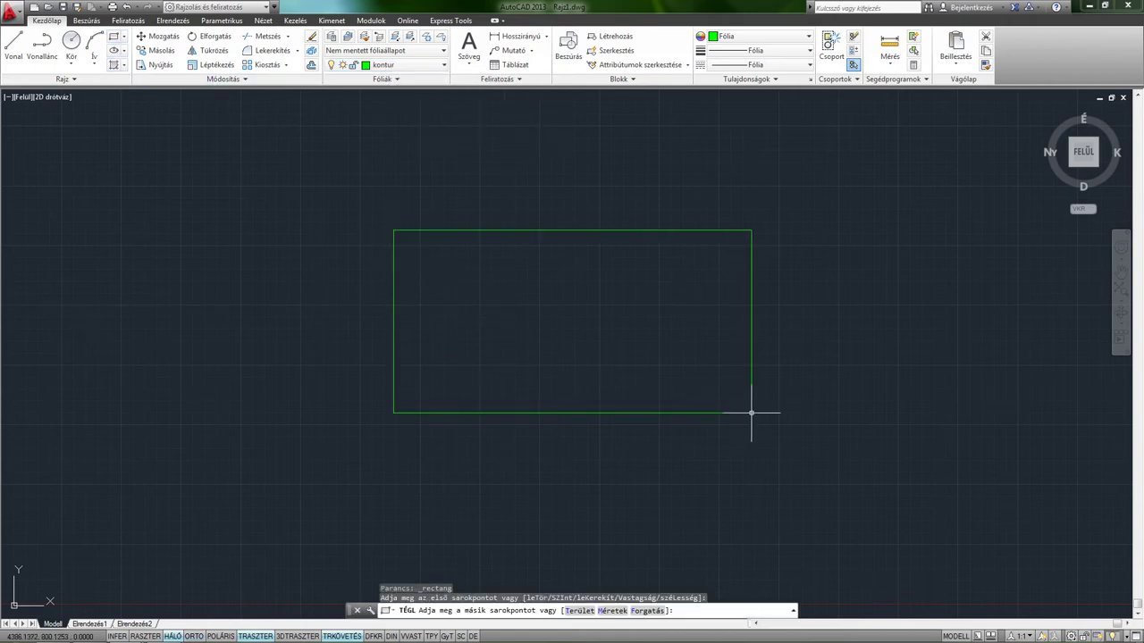
pyautogui.click(751, 413)
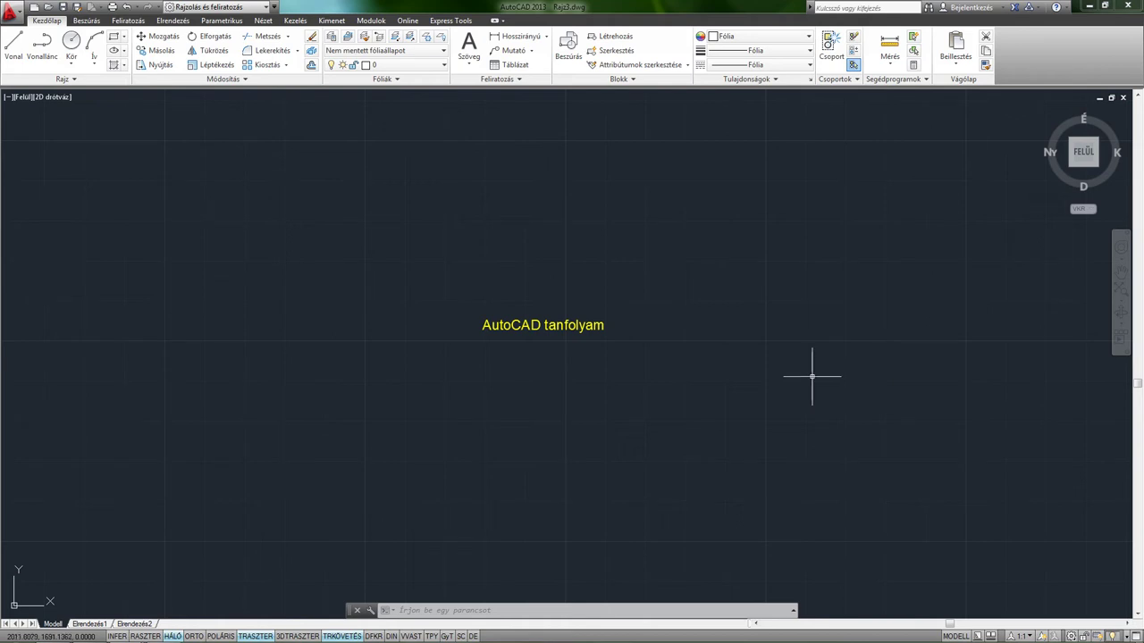
pyautogui.click(550, 325)
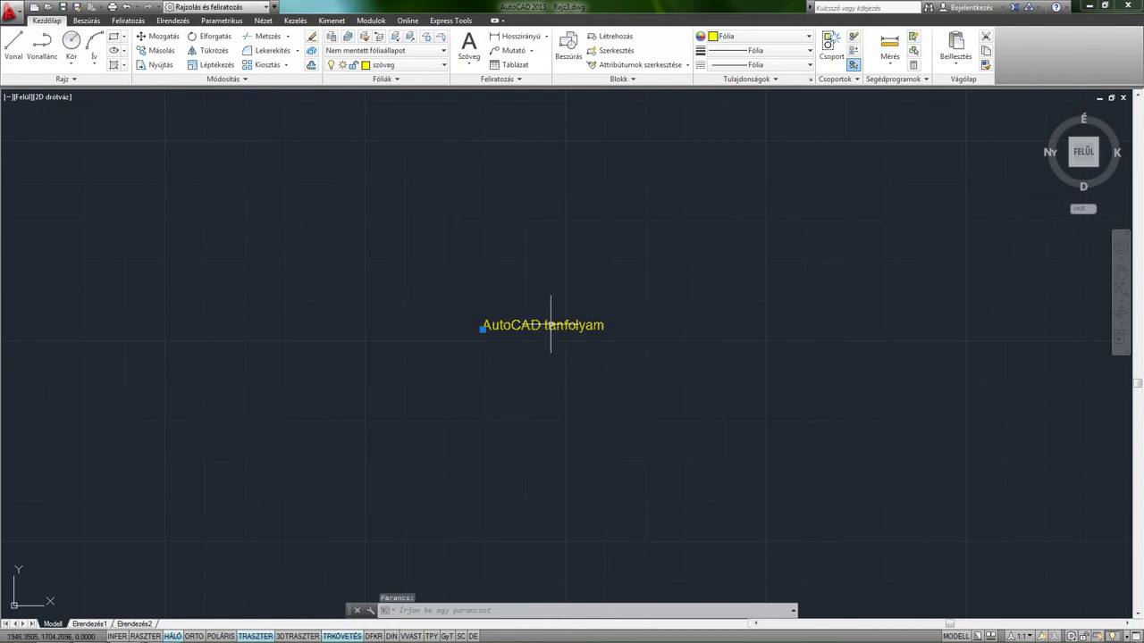
# Copy the yellow text to the clipboard and start a paste in the rectangle drawing, then cancel
pyautogui.hotkey('ctrl', 'c')
pyautogui.press('Escape')
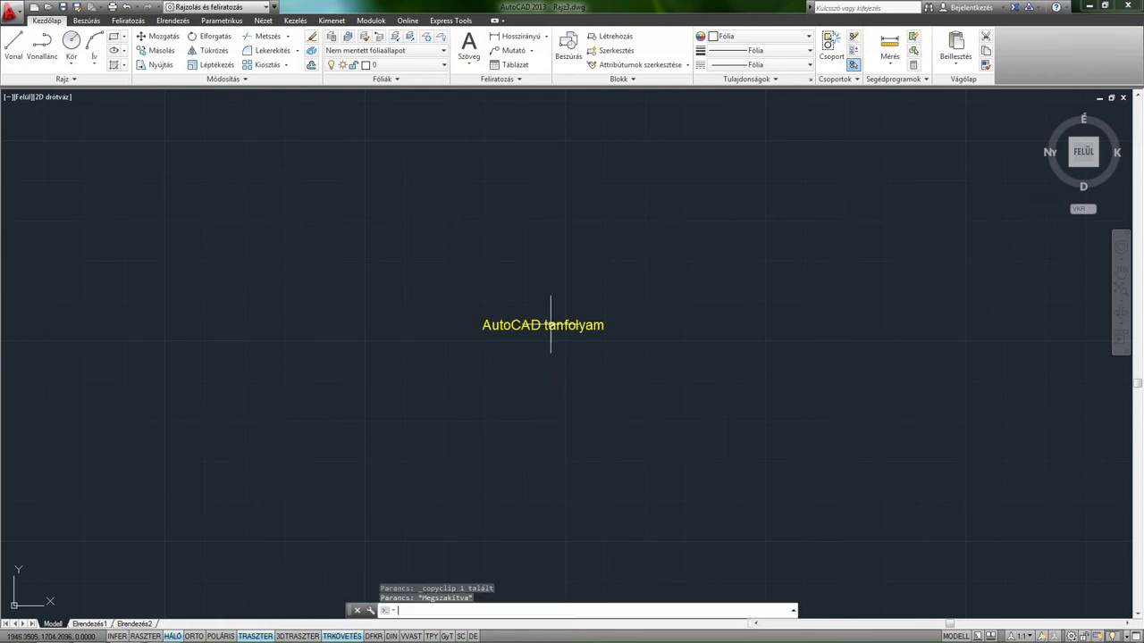
pyautogui.hotkey('ctrl', 'Tab')
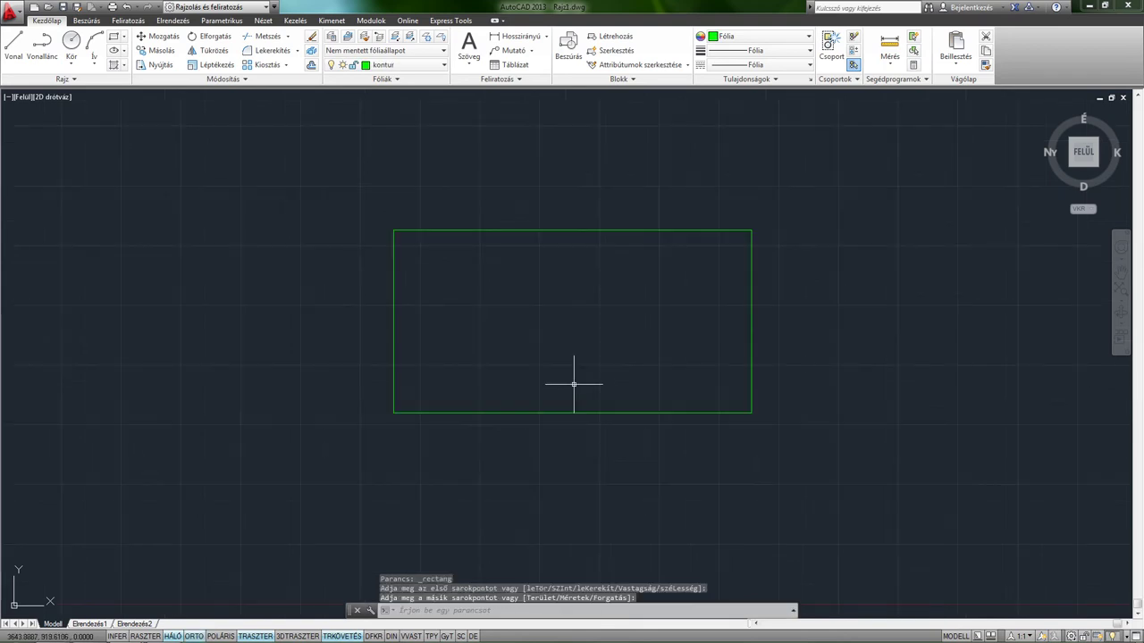
pyautogui.hotkey('ctrl', 'v')
pyautogui.scroll(4, 559, 392)
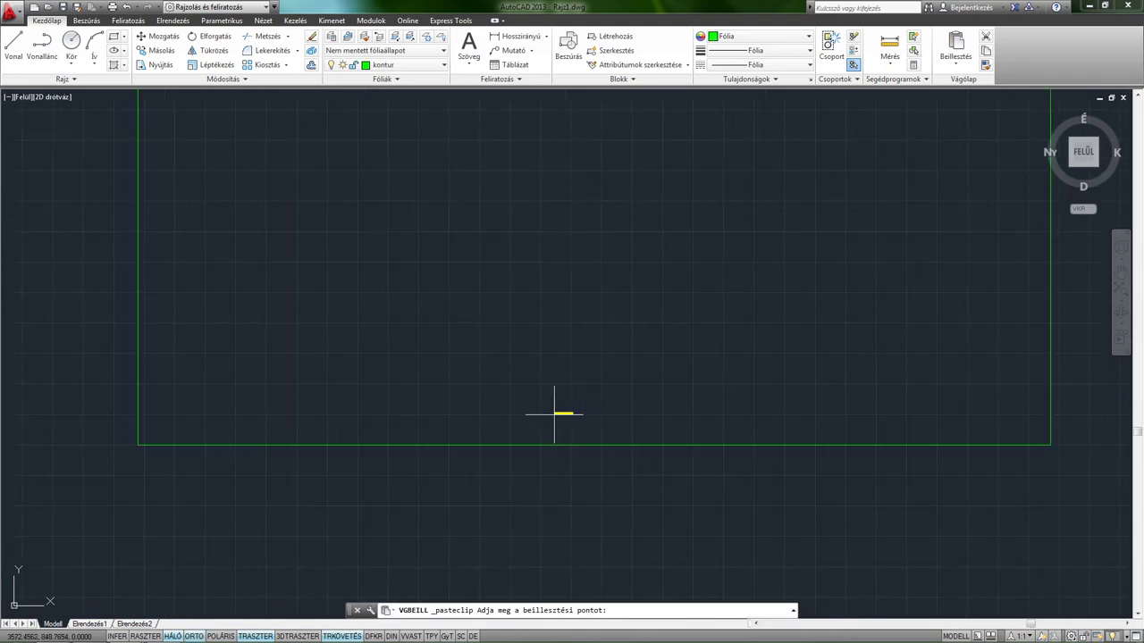
pyautogui.scroll(-4, 585, 411)
pyautogui.press('Escape')
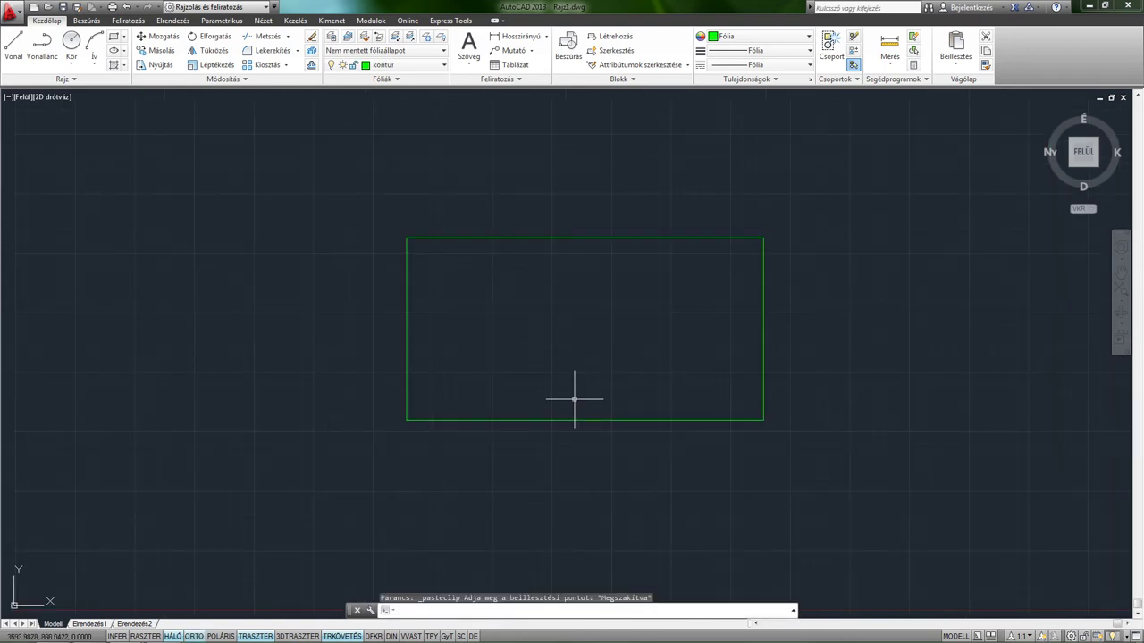
# Erase the green rectangle, leaving the kontur drawing empty
pyautogui.click(672, 420)
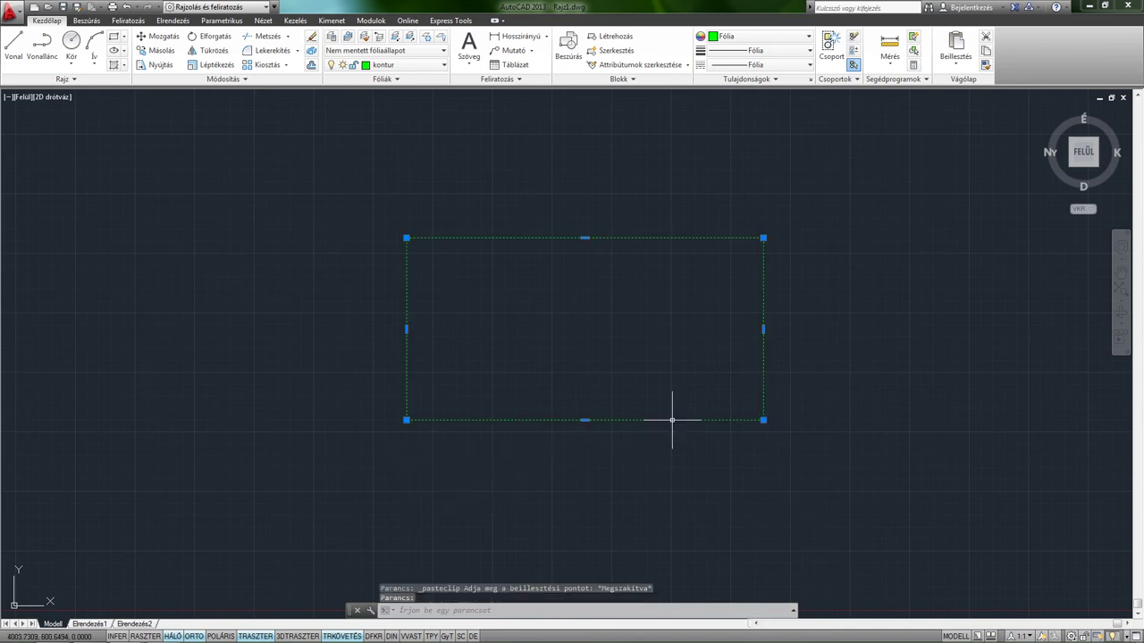
pyautogui.click(763, 420)
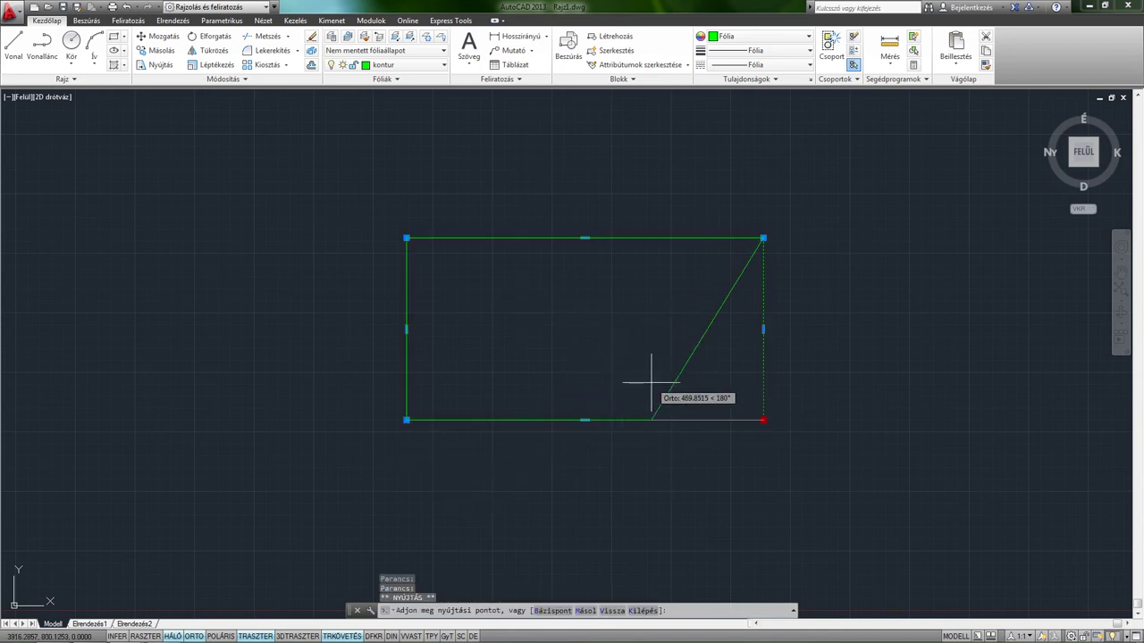
pyautogui.press('Escape')
pyautogui.press('Delete')
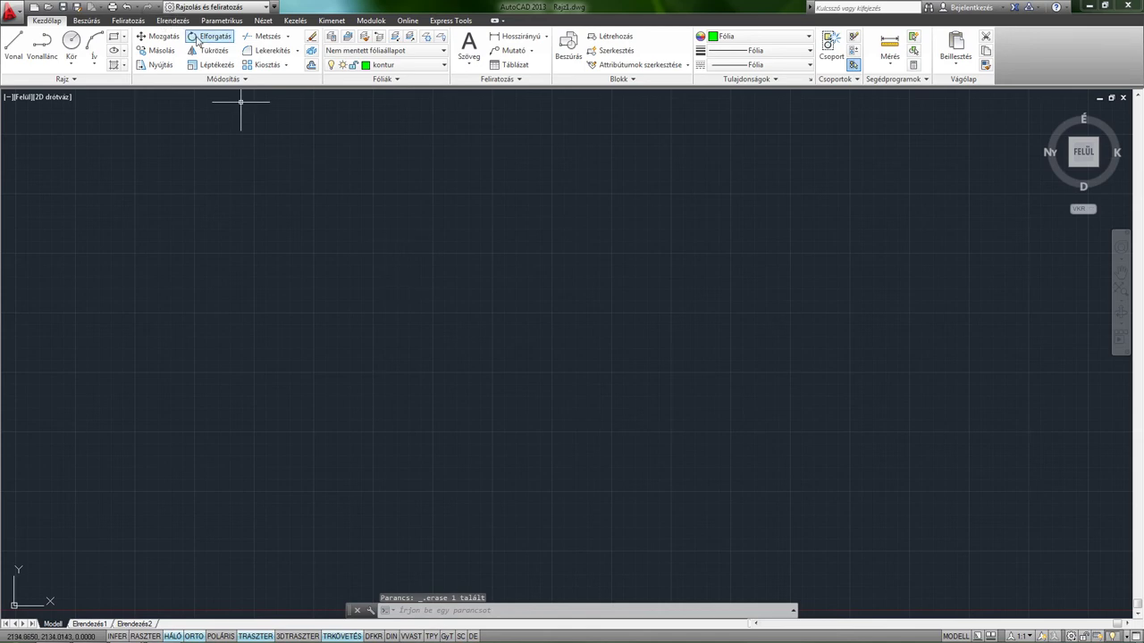
# Draw a new small green rectangle
pyautogui.click(114, 37)
pyautogui.click(388, 345)
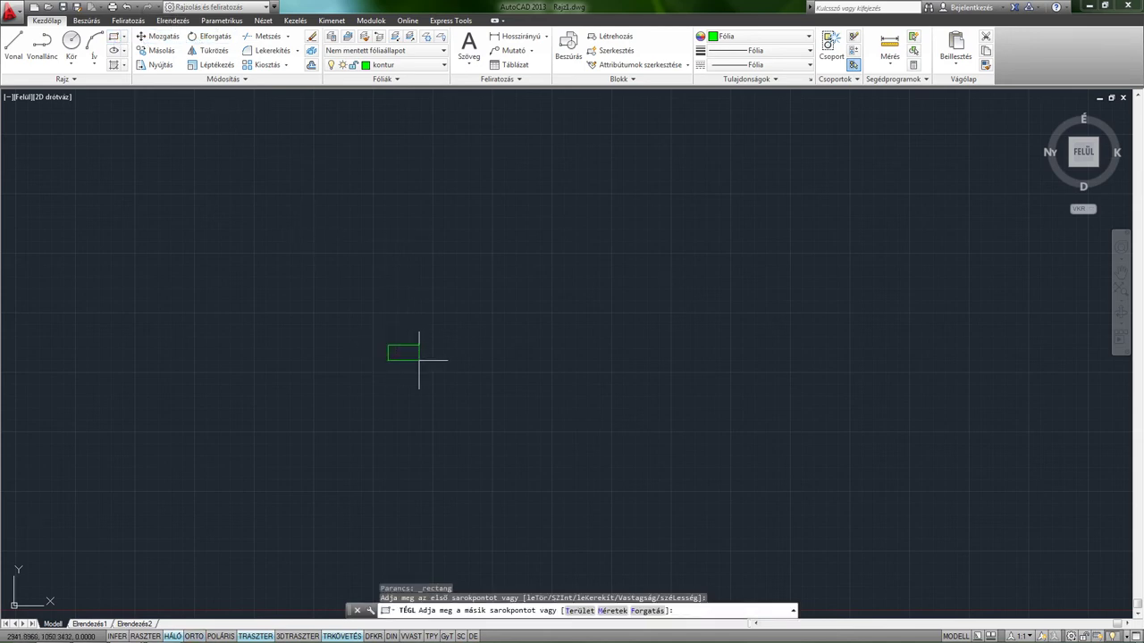
pyautogui.click(428, 361)
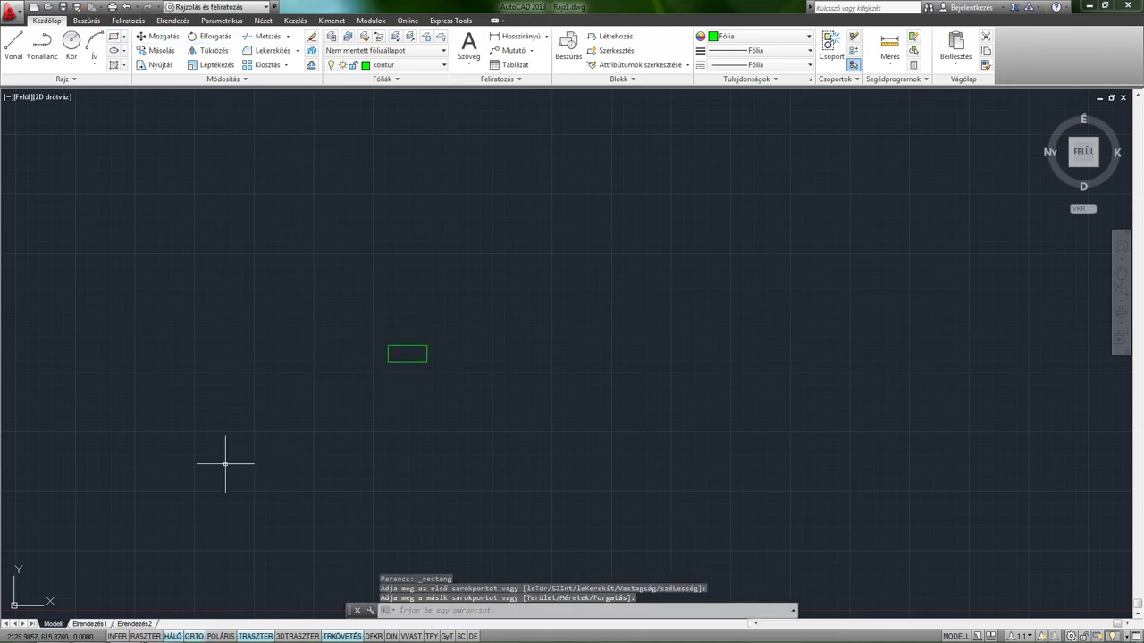
# Move the UCS origin to the rectangle and rotate its X axis 45°, then select the yellow text
pyautogui.click(14, 605)
pyautogui.click(14, 605)
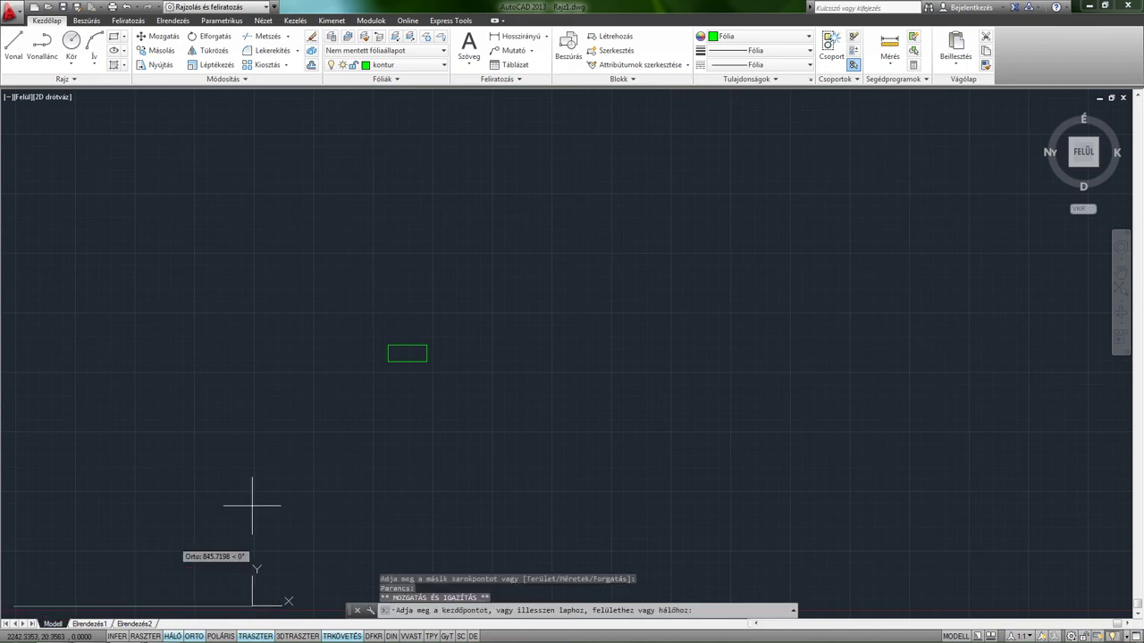
pyautogui.press('F8')
pyautogui.scroll(4, 375, 382)
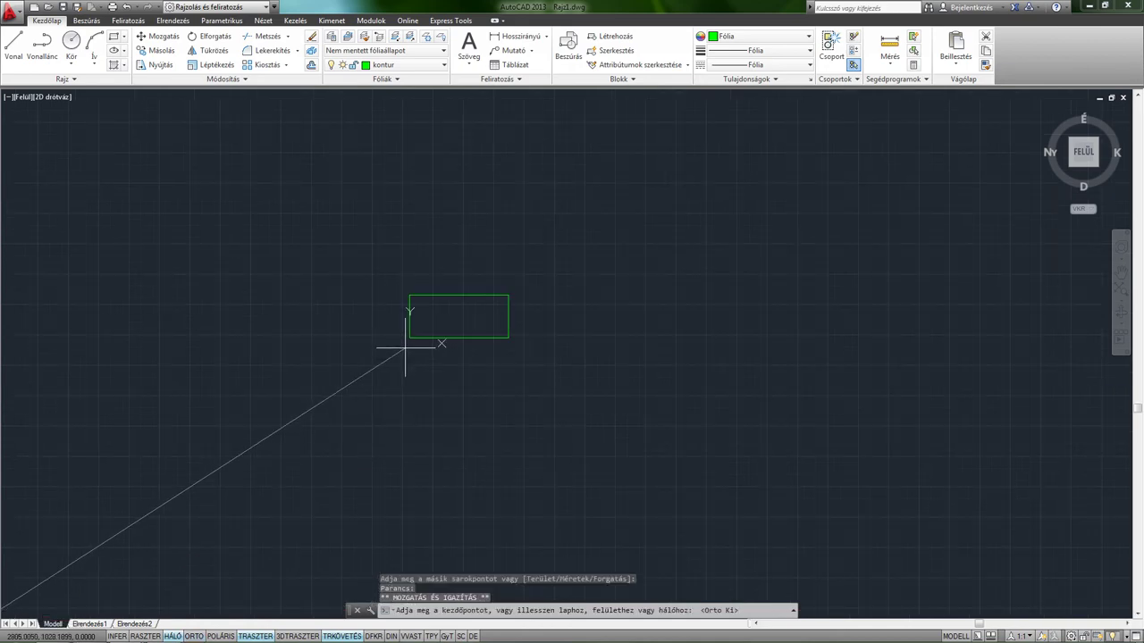
pyautogui.click(382, 359)
pyautogui.scroll(4, 393, 343)
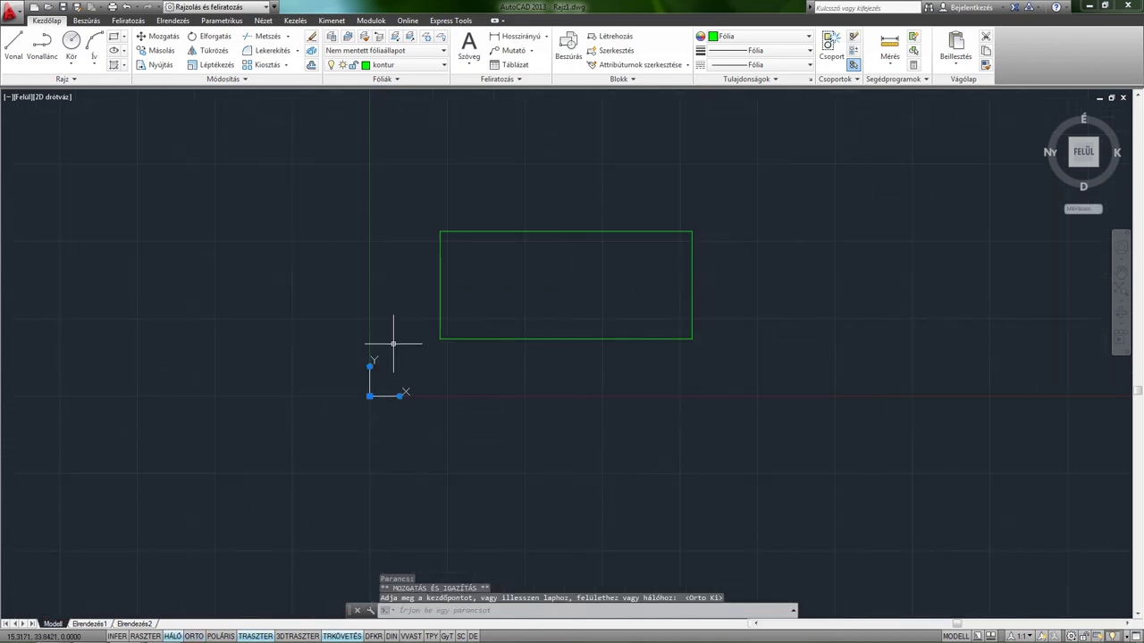
pyautogui.scroll(2, 393, 343)
pyautogui.click(402, 421)
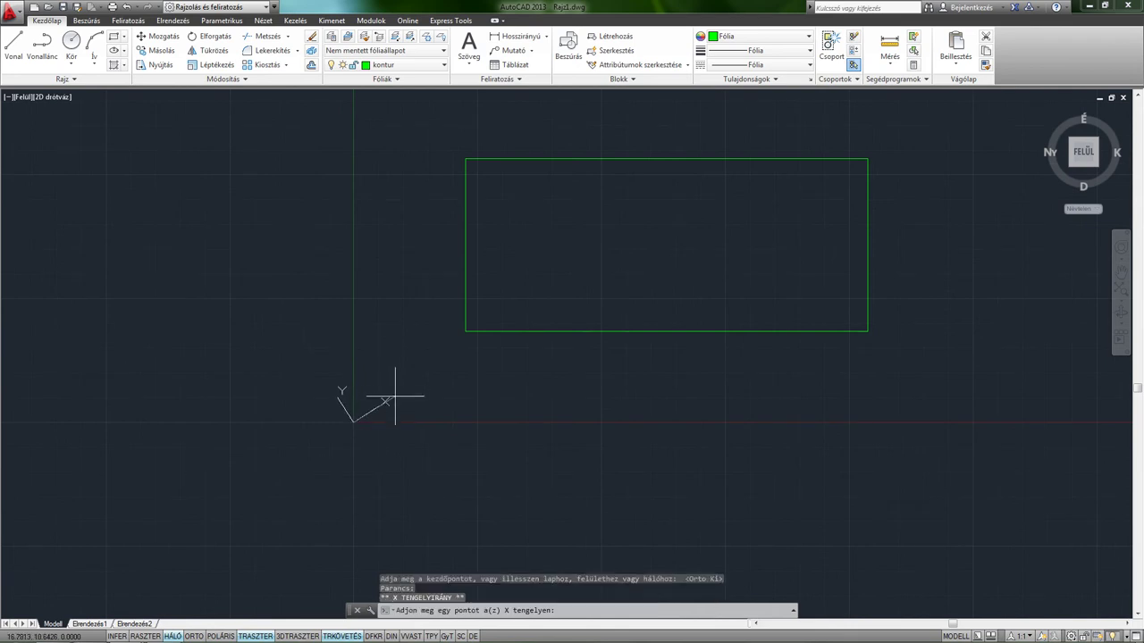
pyautogui.write('45')
pyautogui.press('Return')
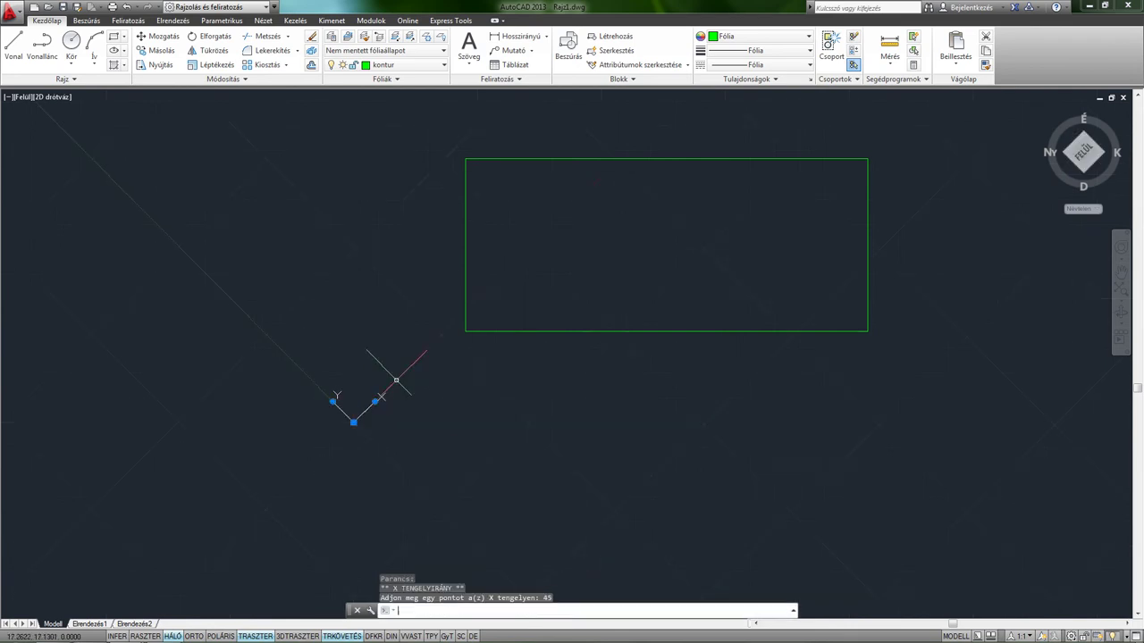
pyautogui.press('Escape')
pyautogui.moveTo(515, 330); pyautogui.dragTo(415, 384, button='middle')
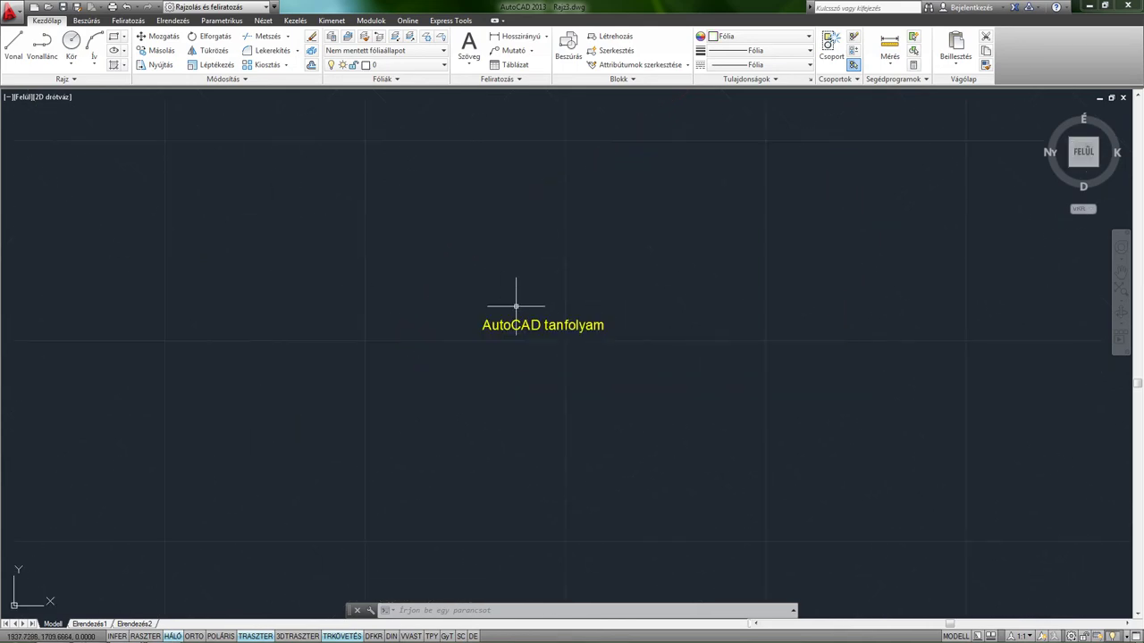
pyautogui.click(541, 326)
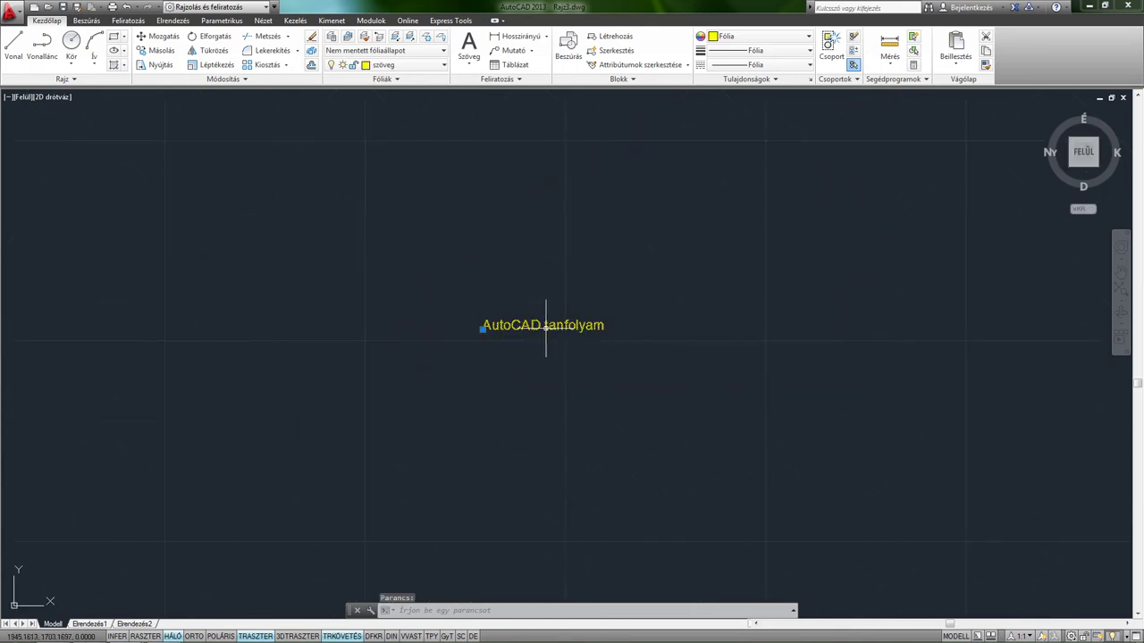
# Copy the text and paste five copies in a diagonal row above the rectangle
pyautogui.hotkey('ctrl', 'c')
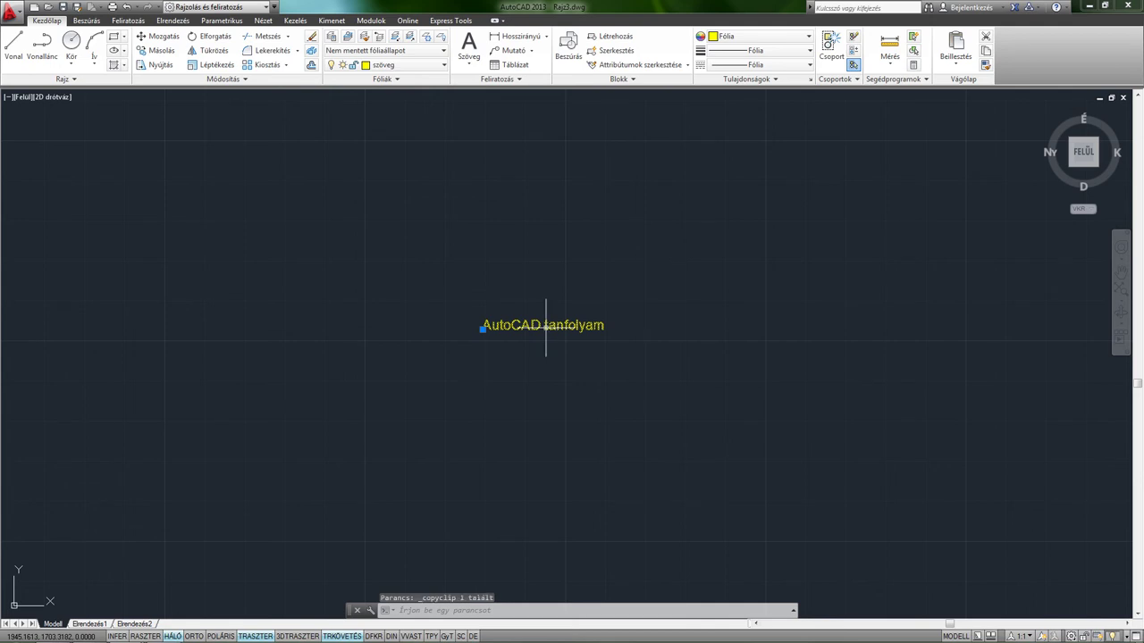
pyautogui.hotkey('ctrl', 'Tab')
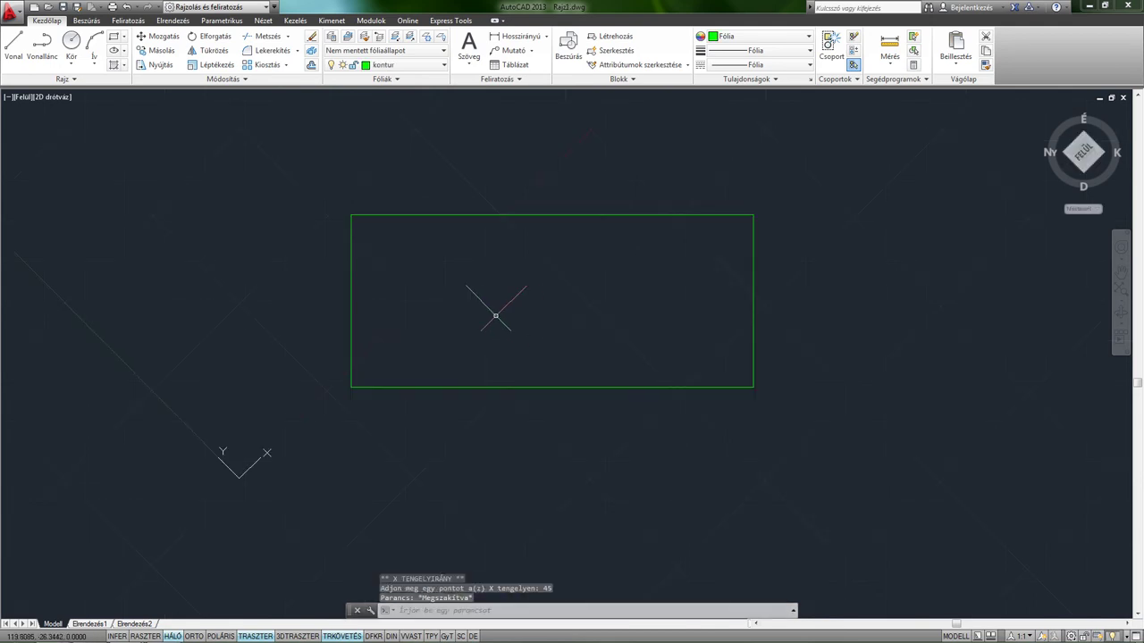
pyautogui.hotkey('ctrl', 'v')
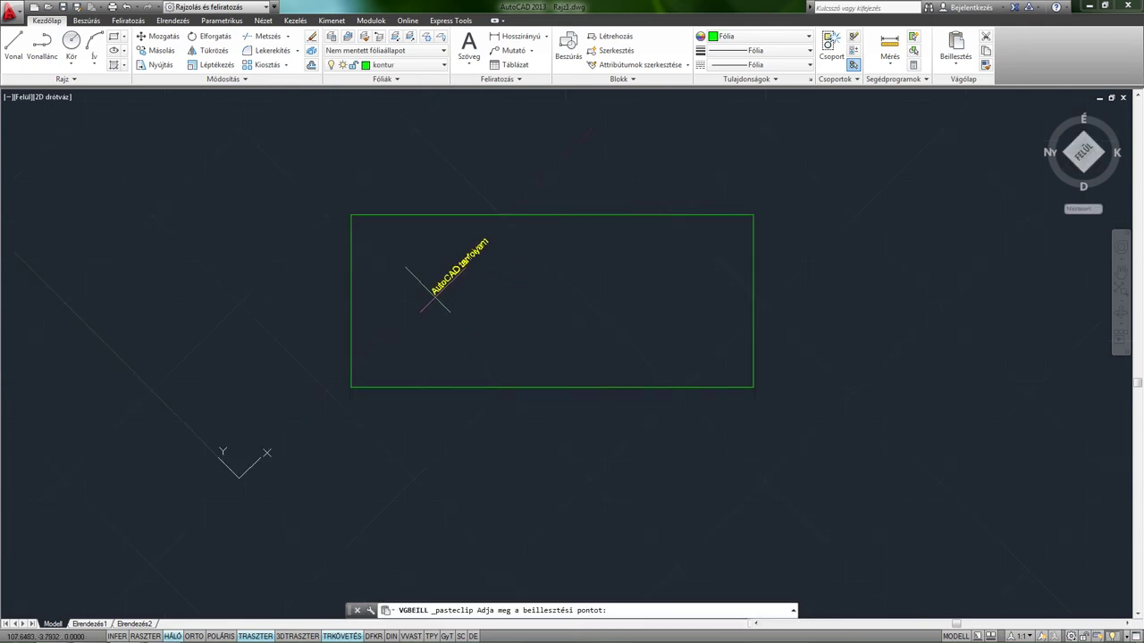
pyautogui.moveTo(435, 304); pyautogui.dragTo(463, 359, button='middle')
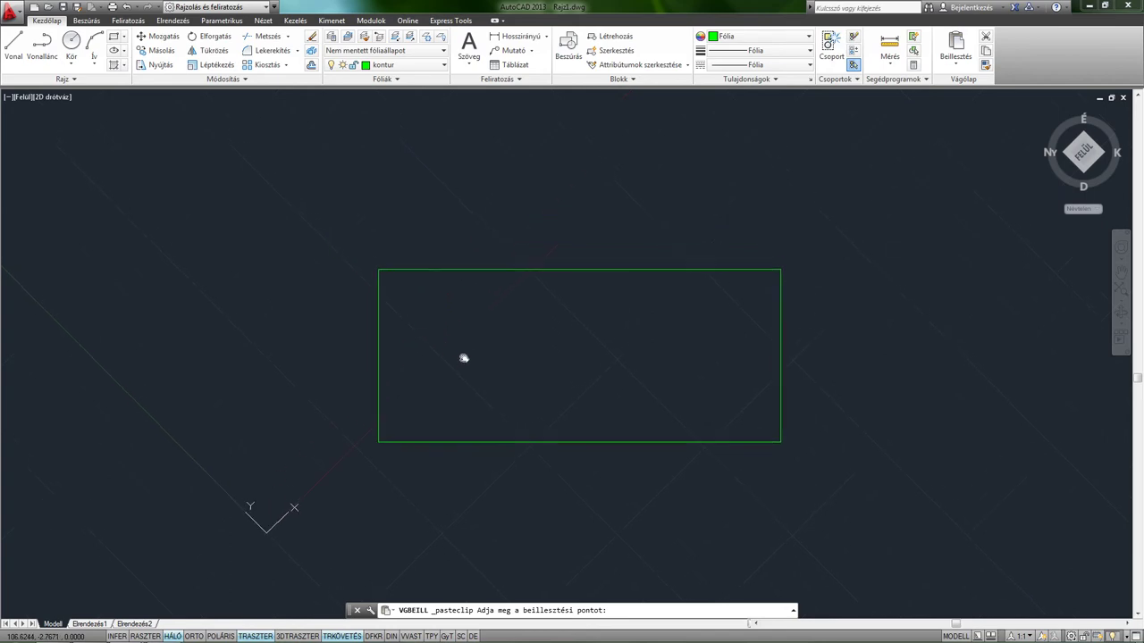
pyautogui.click(480, 251)
pyautogui.hotkey('ctrl', 'v')
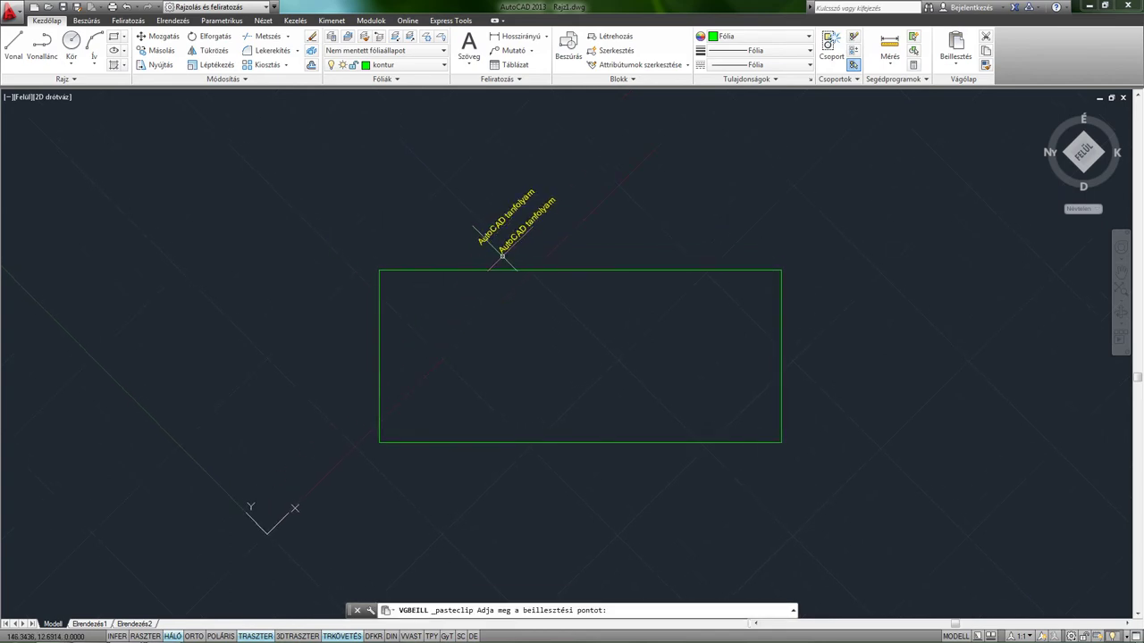
pyautogui.click(506, 263)
pyautogui.hotkey('ctrl', 'v')
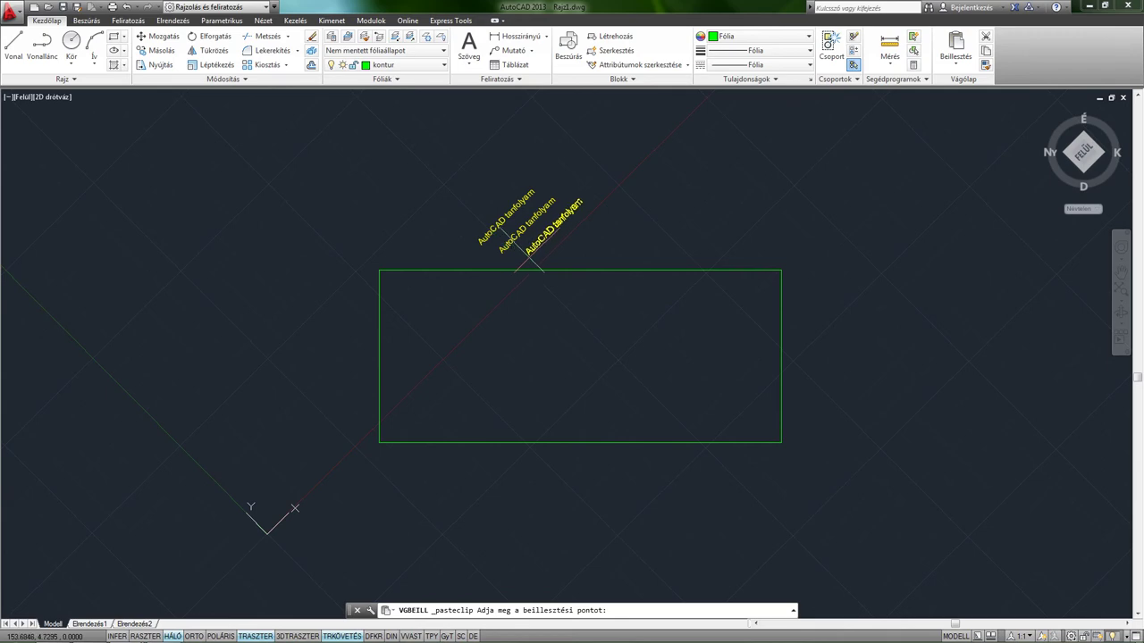
pyautogui.click(529, 260)
pyautogui.hotkey('ctrl', 'v')
pyautogui.click(566, 254)
pyautogui.hotkey('ctrl', 'v')
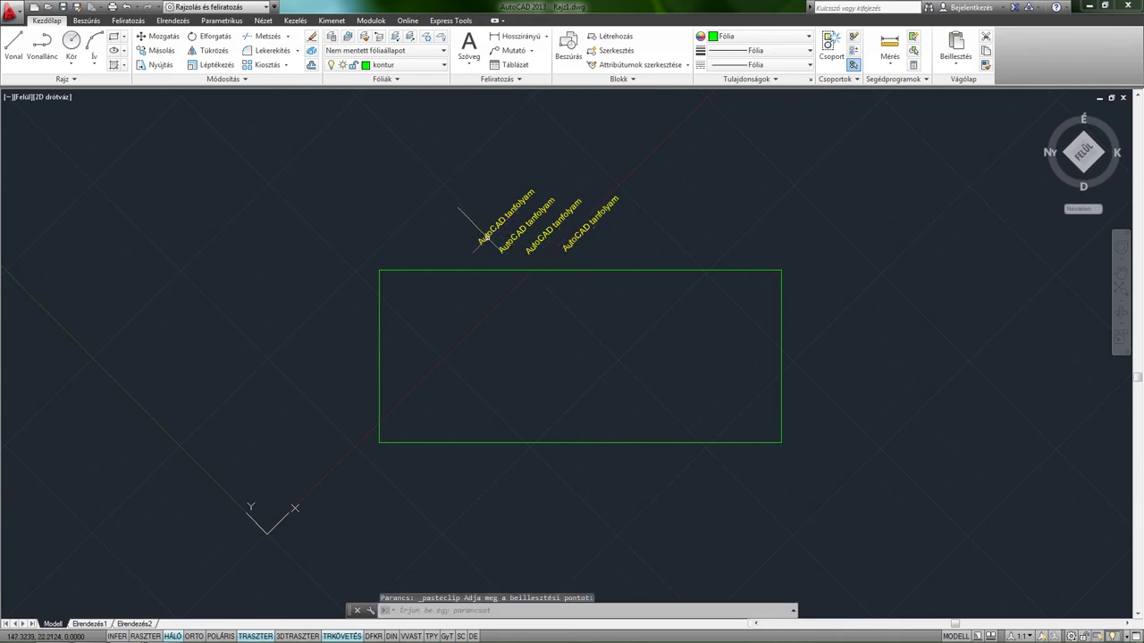
pyautogui.click(447, 229)
# Paste five more text copies in a diagonal row left of the rectangle
pyautogui.hotkey('ctrl', 'v')
pyautogui.click(262, 357)
pyautogui.hotkey('ctrl', 'v')
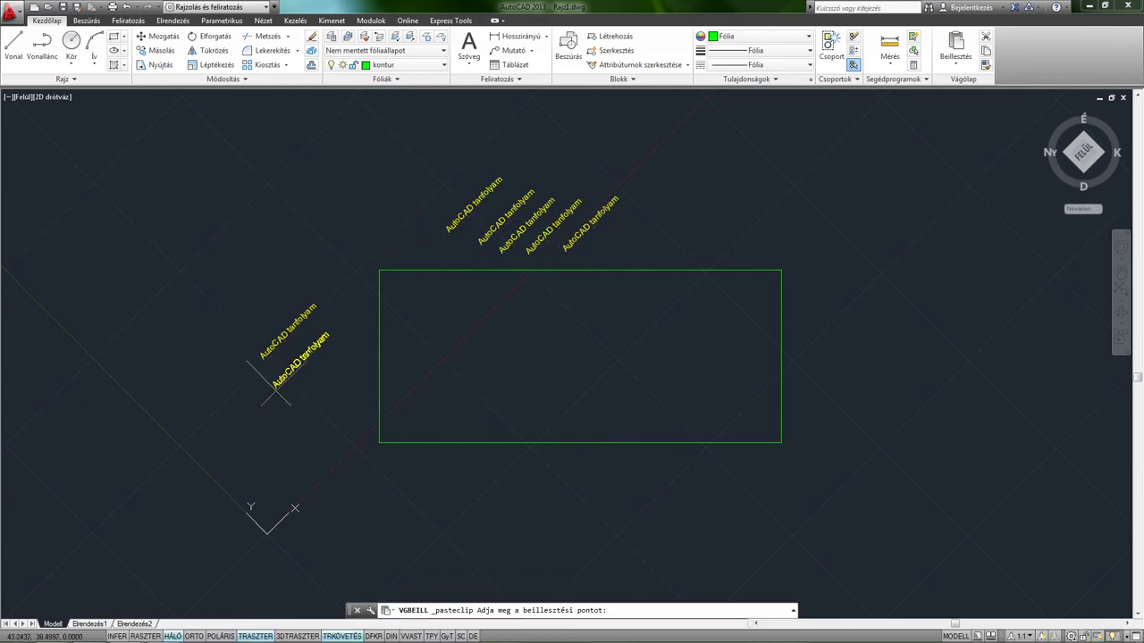
pyautogui.click(272, 386)
pyautogui.hotkey('ctrl', 'v')
pyautogui.click(286, 418)
pyautogui.hotkey('ctrl', 'v')
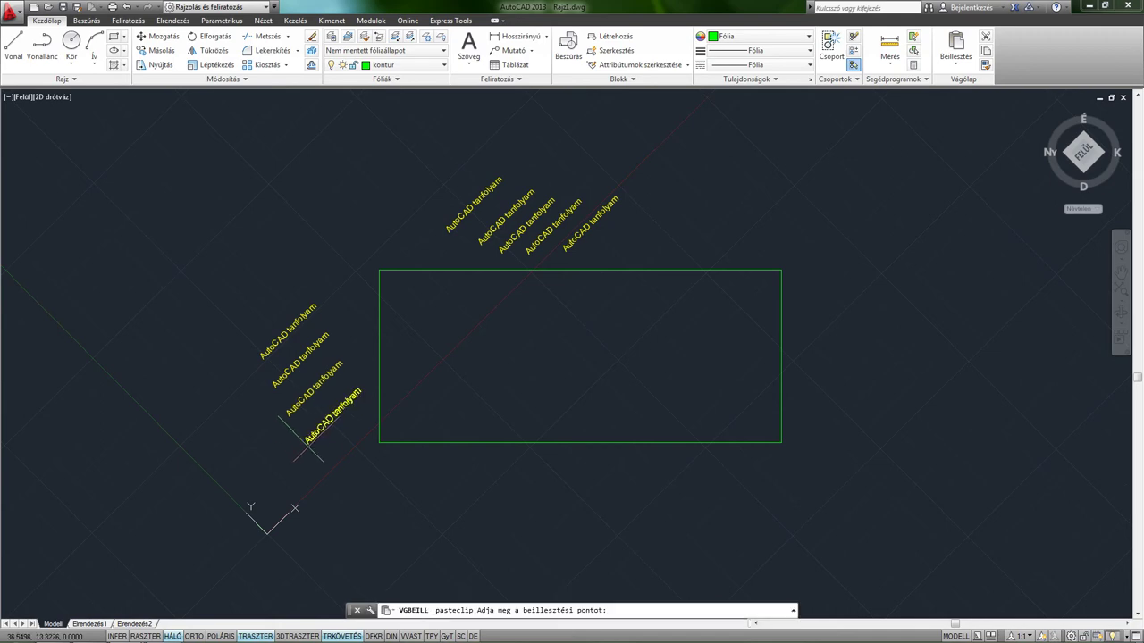
pyautogui.click(313, 453)
pyautogui.hotkey('ctrl', 'v')
pyautogui.click(293, 430)
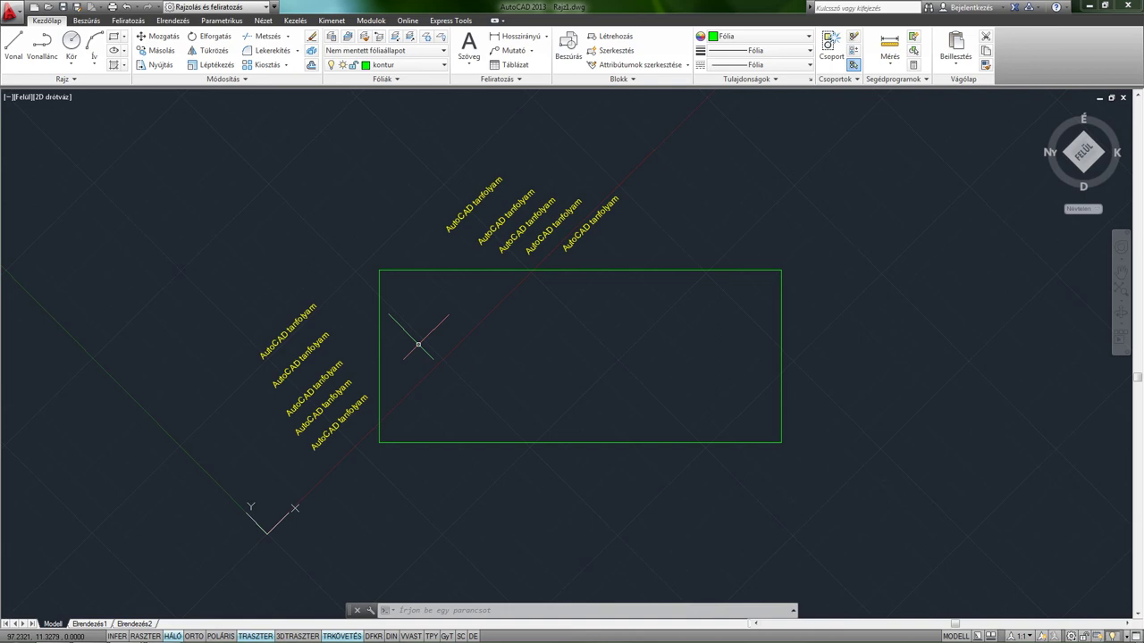
# Reset the UCS to Világ (World) from the icon's menu, keeping kontur as current layer
pyautogui.click(290, 512)
pyautogui.rightClick(281, 520)
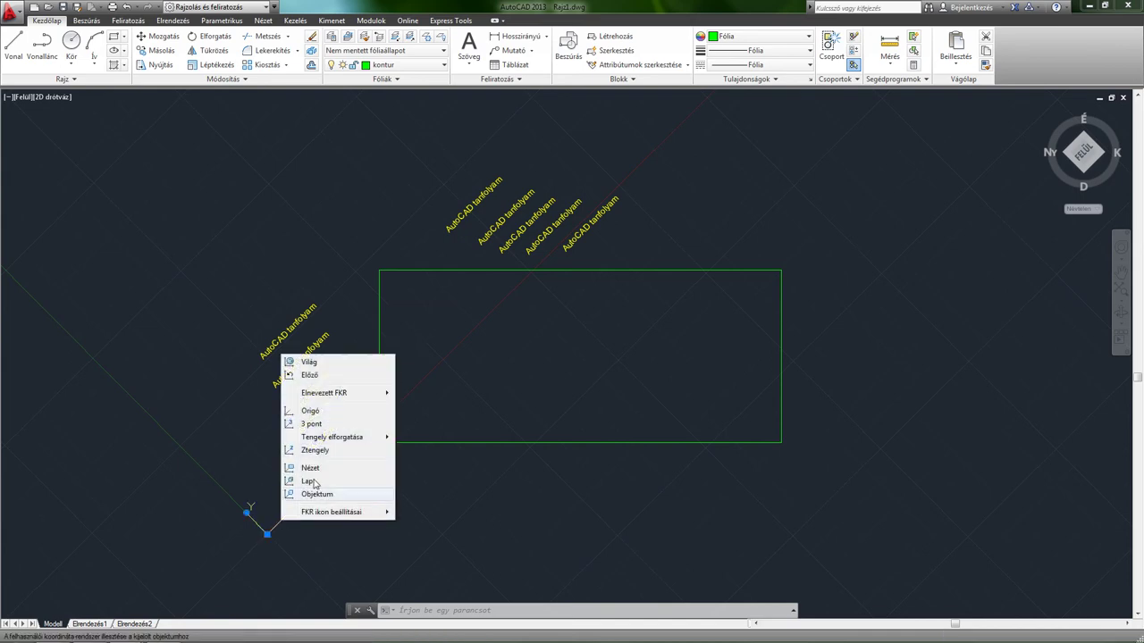
pyautogui.click(336, 369)
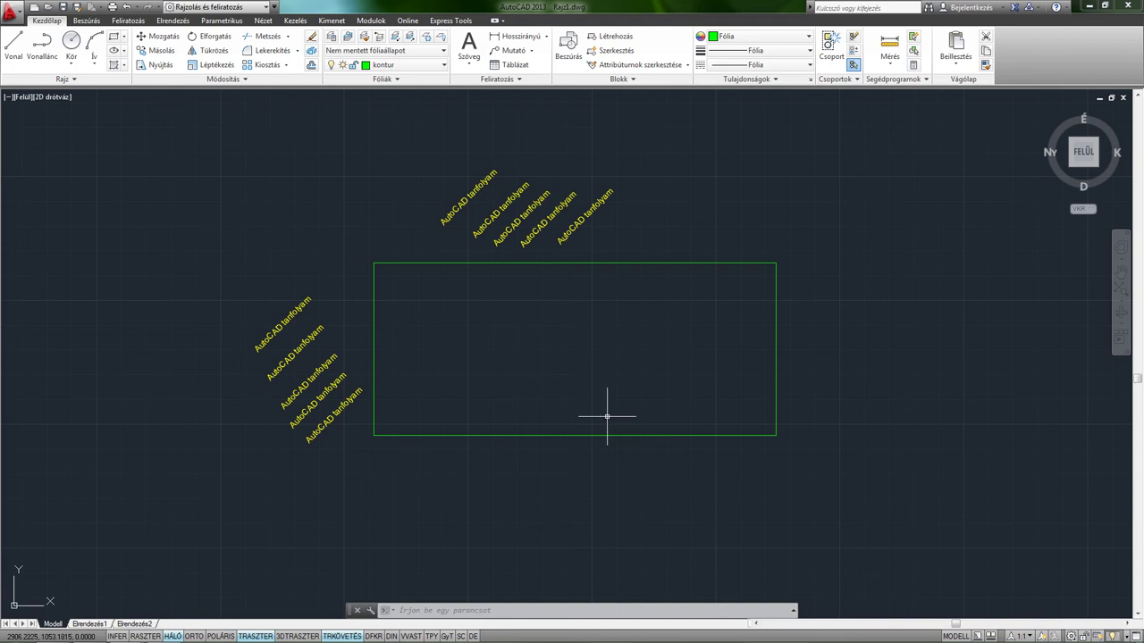
pyautogui.click(405, 69)
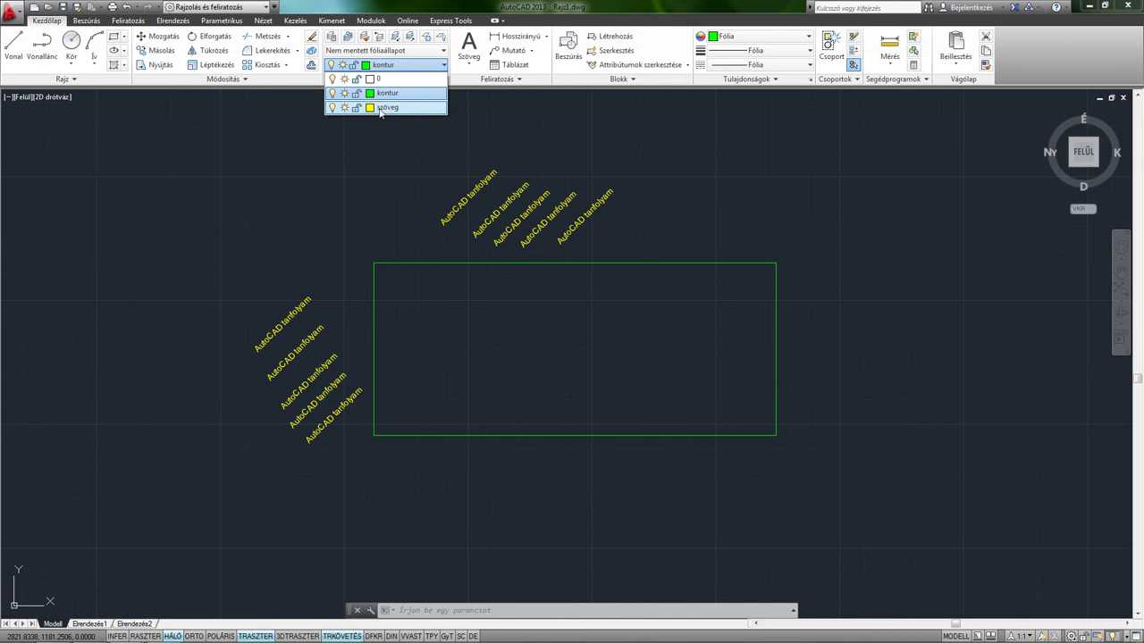
pyautogui.click(360, 169)
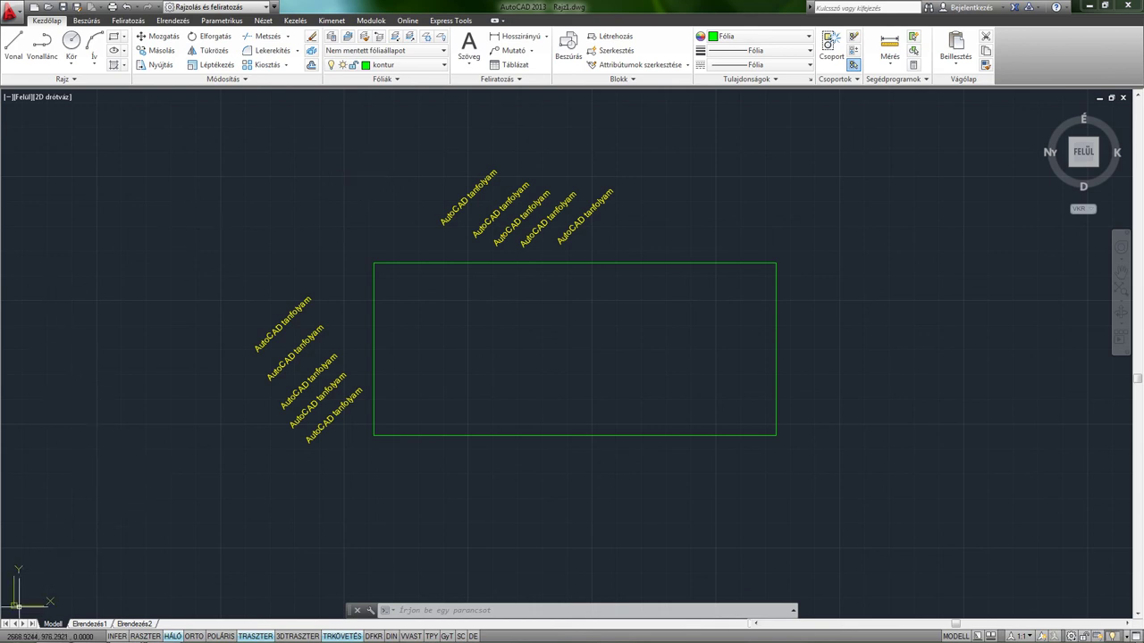
# Put the UCS origin inside the rectangle, aim X diagonally, and save it as 'sajat'
pyautogui.click(16, 605)
pyautogui.click(16, 605)
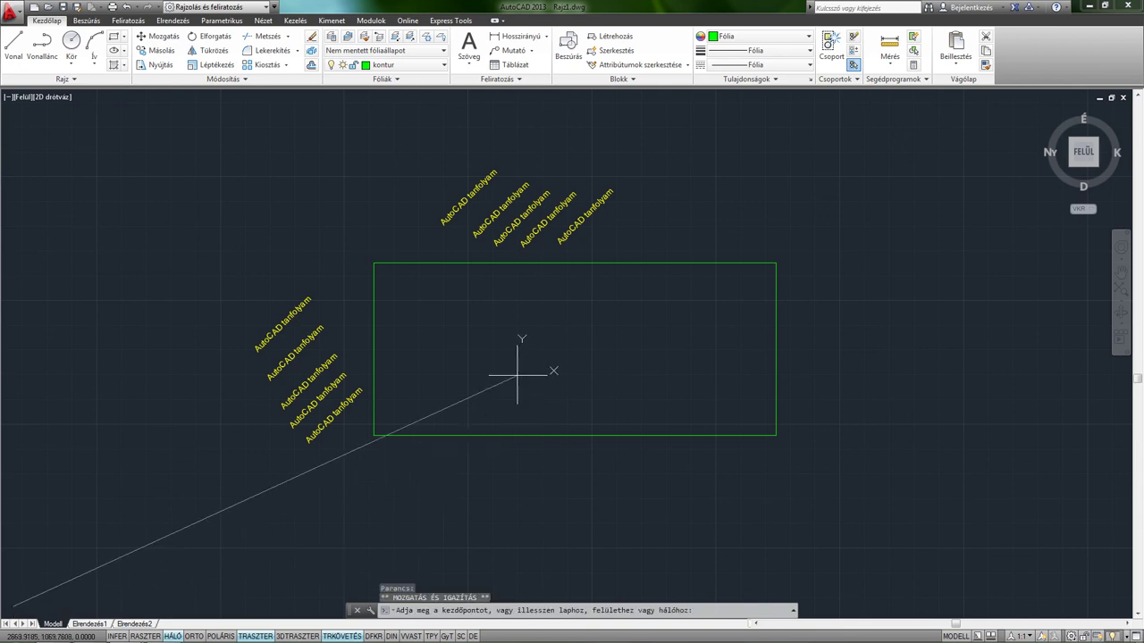
pyautogui.click(517, 369)
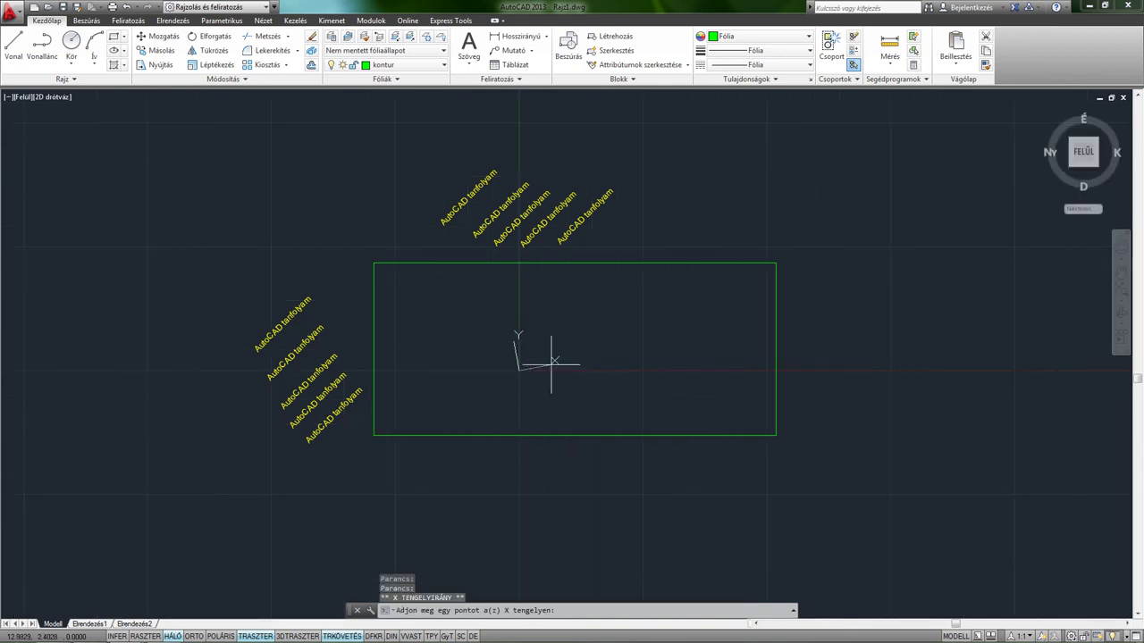
pyautogui.click(547, 333)
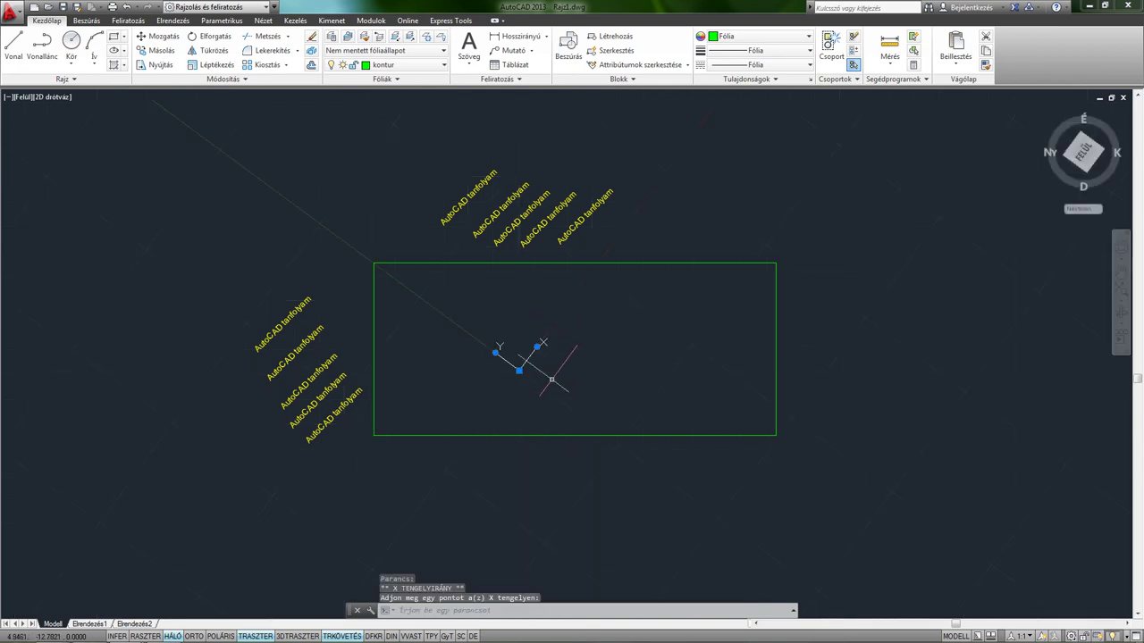
pyautogui.rightClick(533, 358)
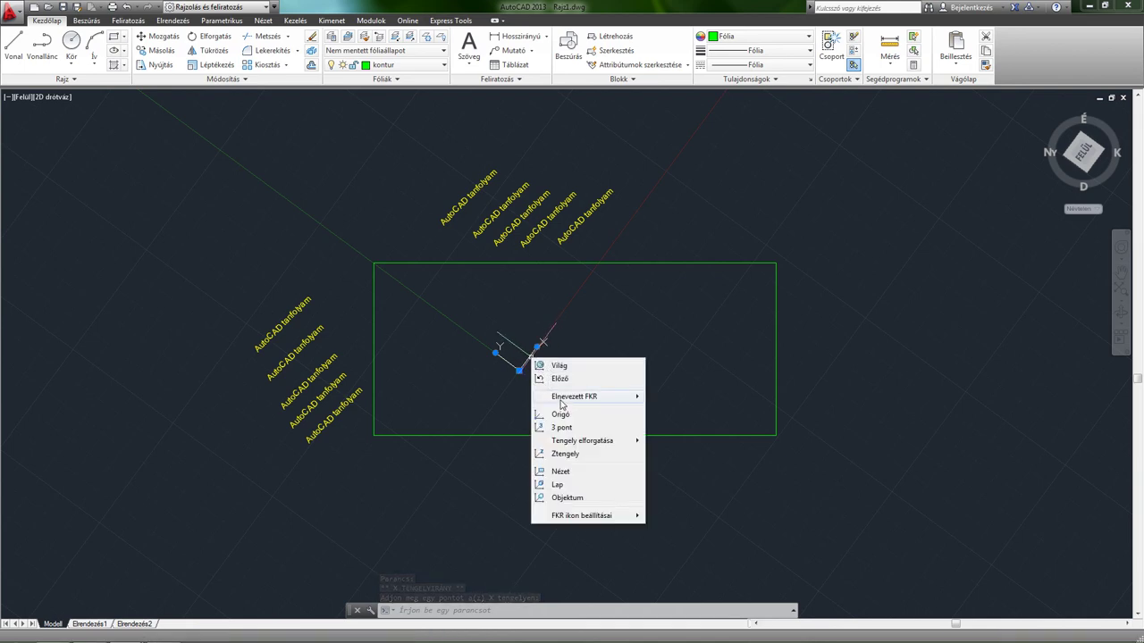
pyautogui.moveTo(574, 395)
pyautogui.click(677, 395)
pyautogui.write('sajat')
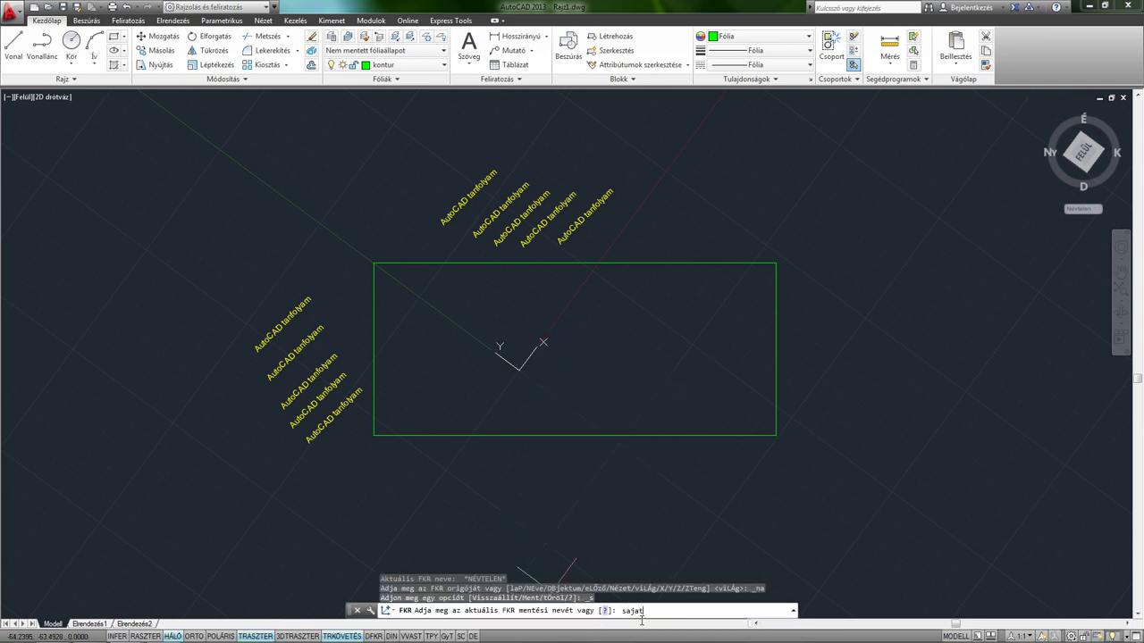
pyautogui.press('Return')
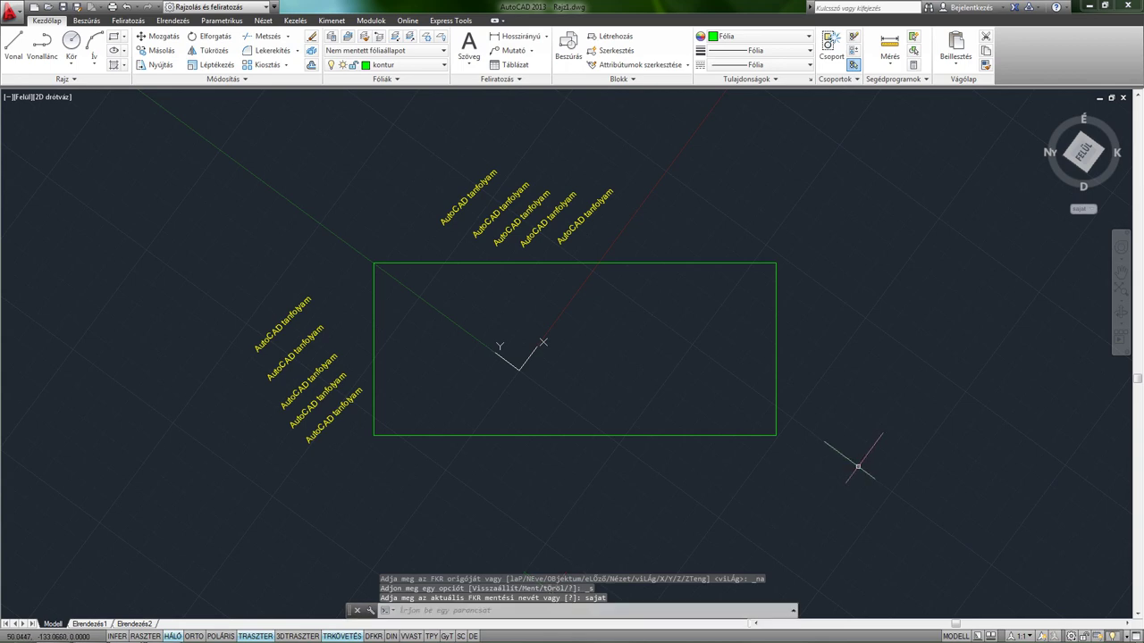
# Switch the UCS to VKR (World) from the list, then restore 'sajat'
pyautogui.click(1082, 211)
pyautogui.click(1092, 237)
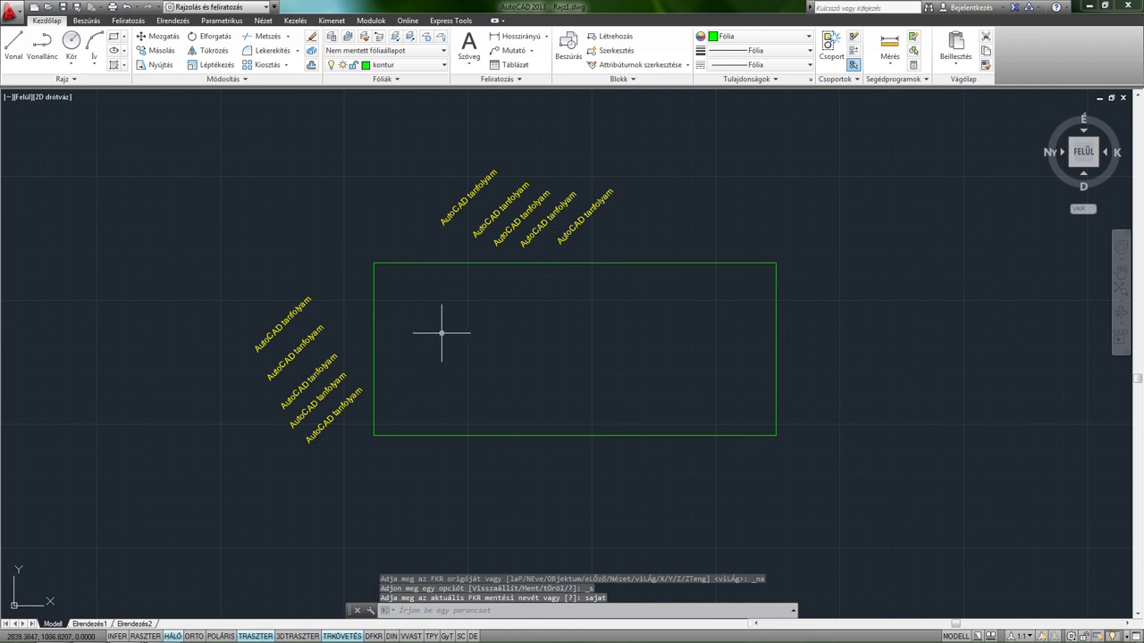
pyautogui.click(1082, 209)
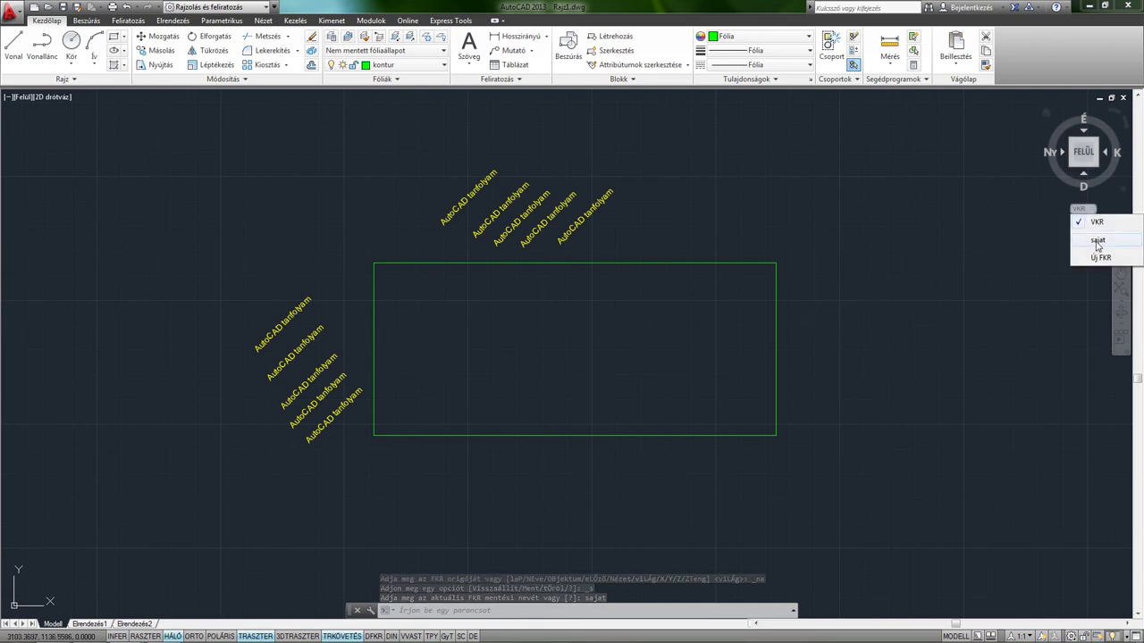
pyautogui.click(1097, 241)
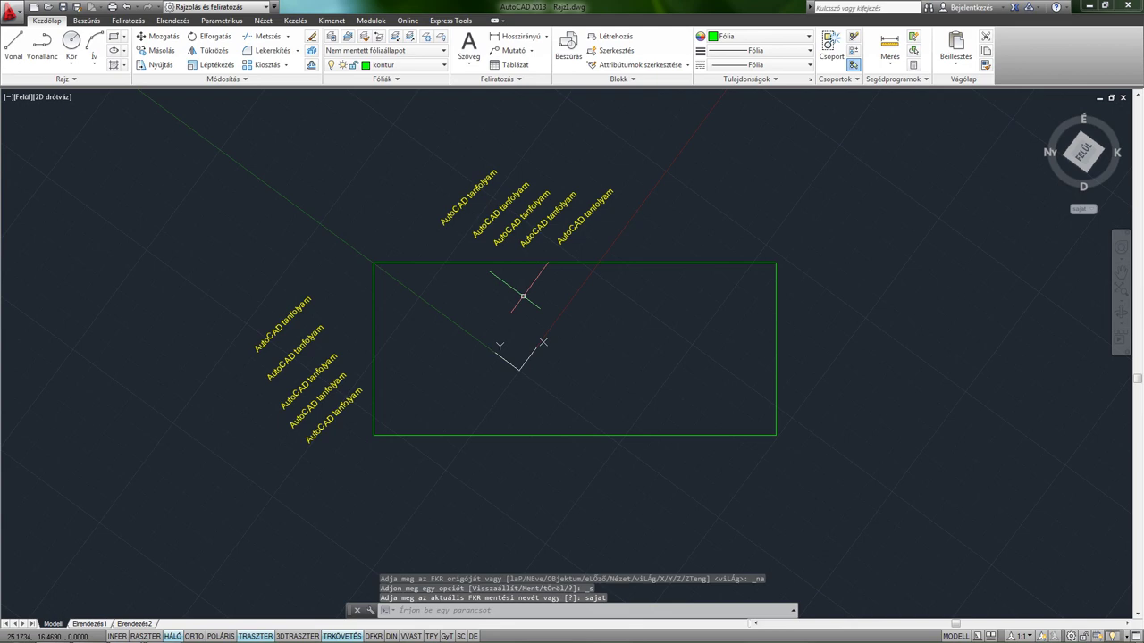